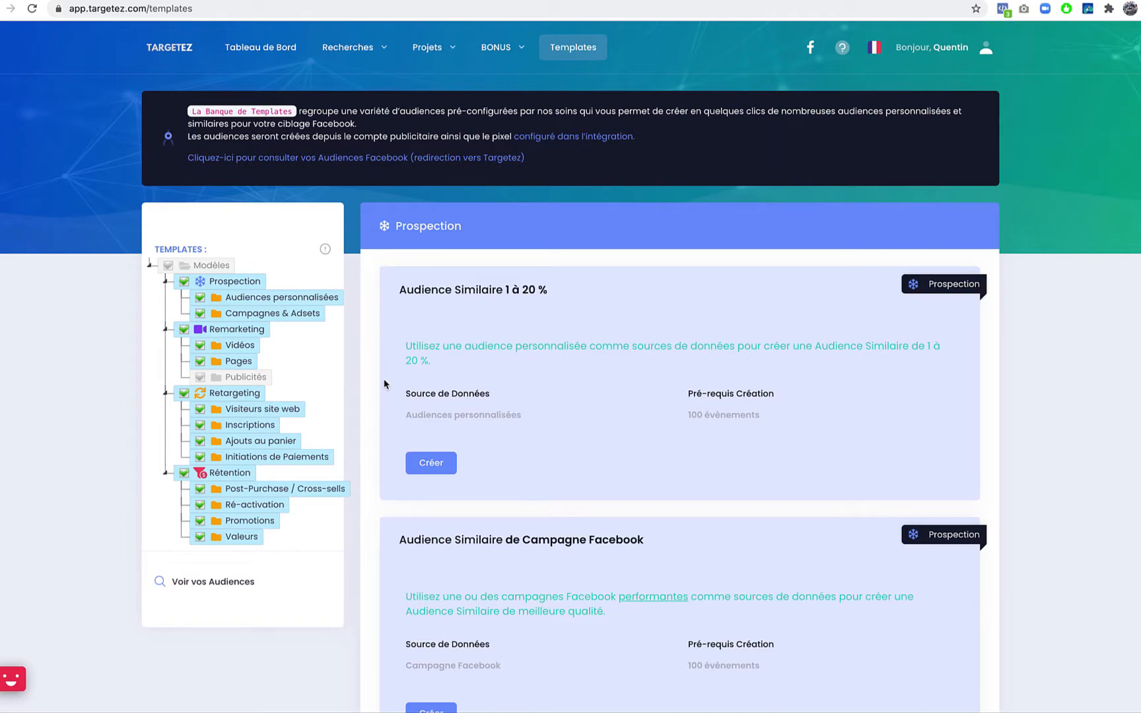
- In the website-visitor retargeting templates, enable the 7, 90 and 180 Jours periods for Visiteurs Récents alongside 30 Jours
scroll(474, 395, "down", 3)
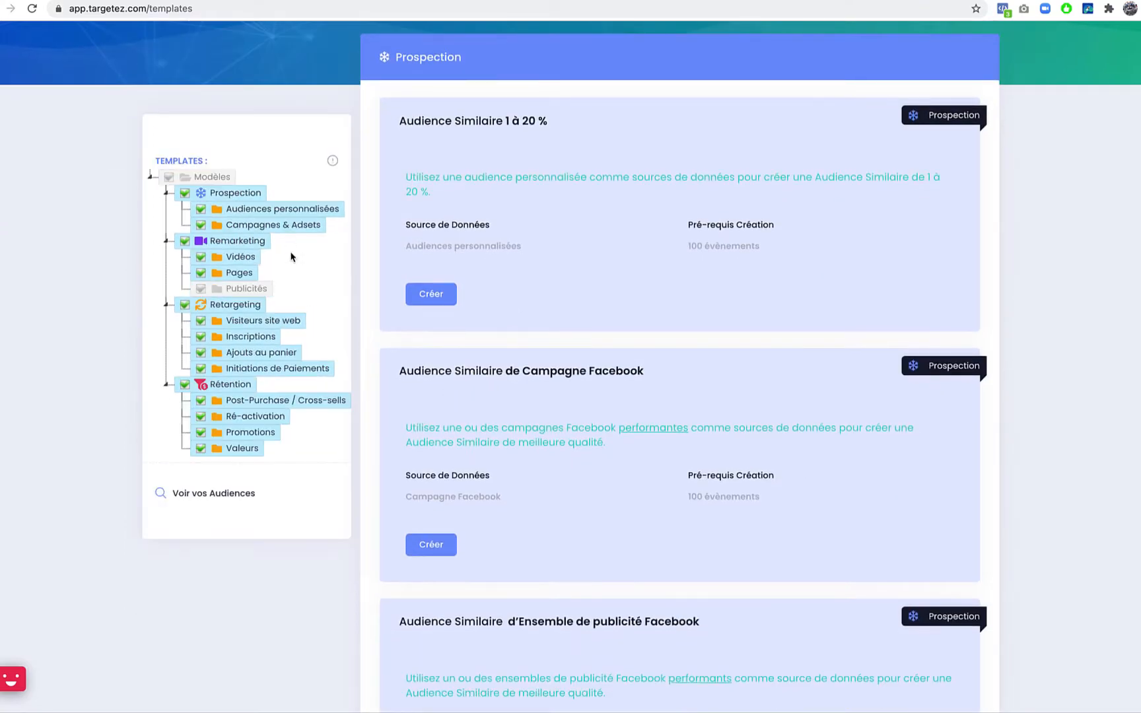
left_click(273, 327)
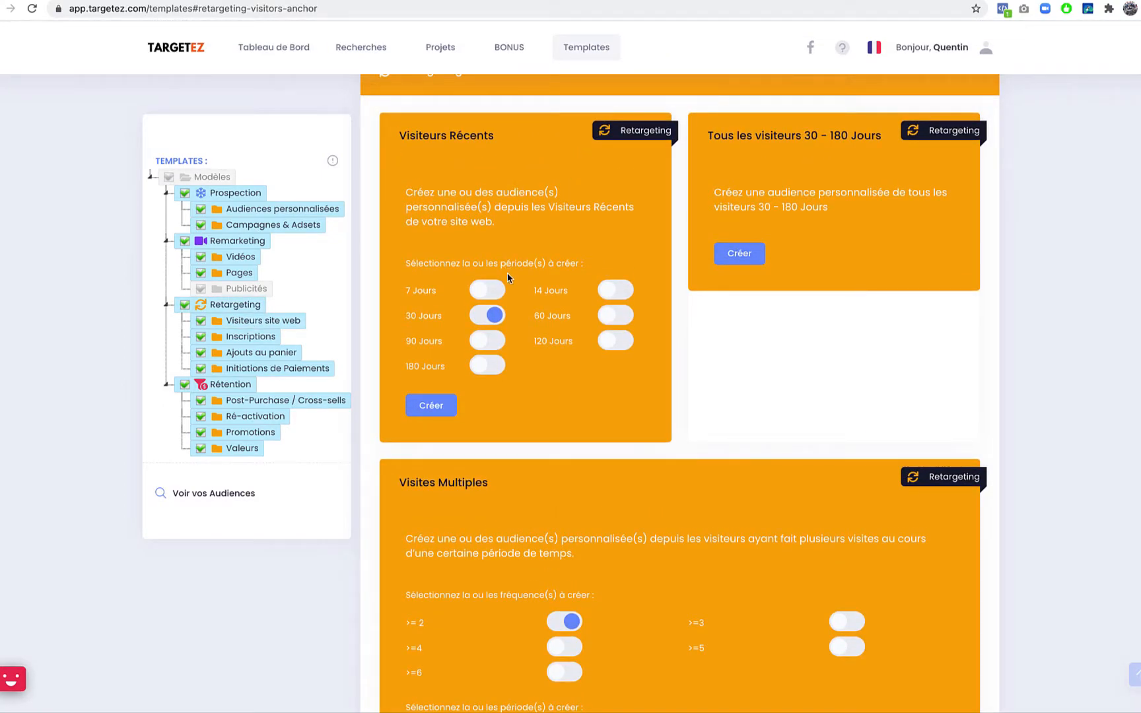
left_click(491, 290)
left_click(487, 341)
left_click(487, 365)
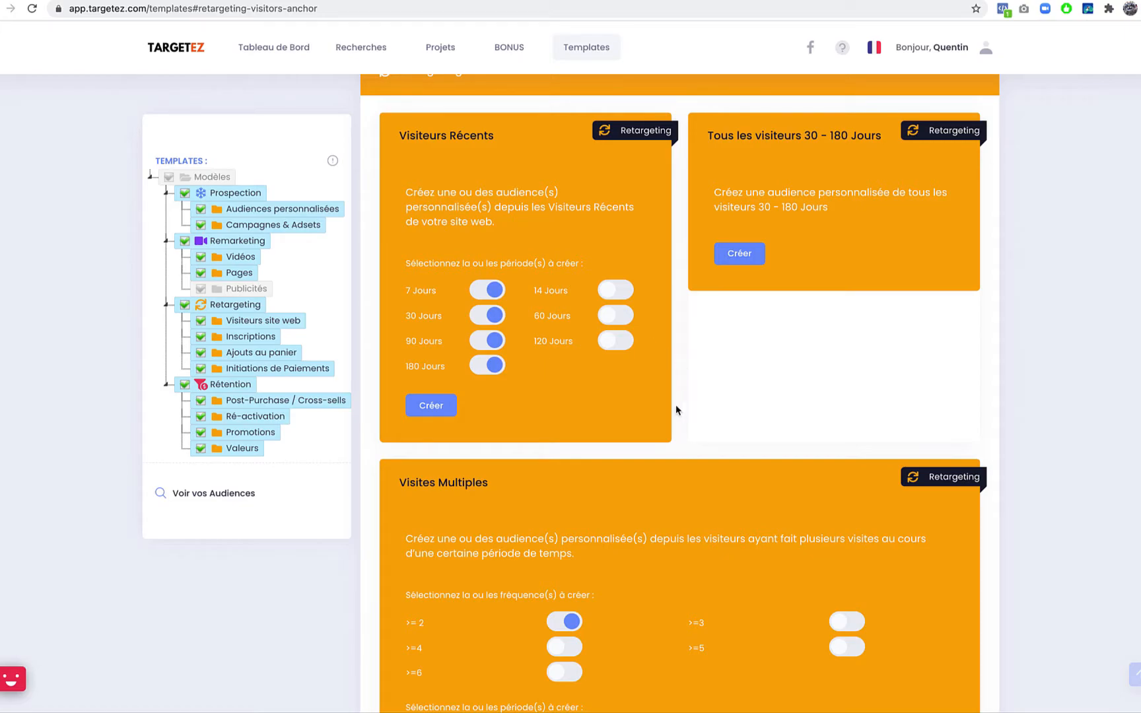
- Review the remaining Retargeting templates, including Visites Multiples, Visiteurs par temps Passé, Toutes les vues de Page and Tous les Prospects
scroll(675, 408, "down", 1)
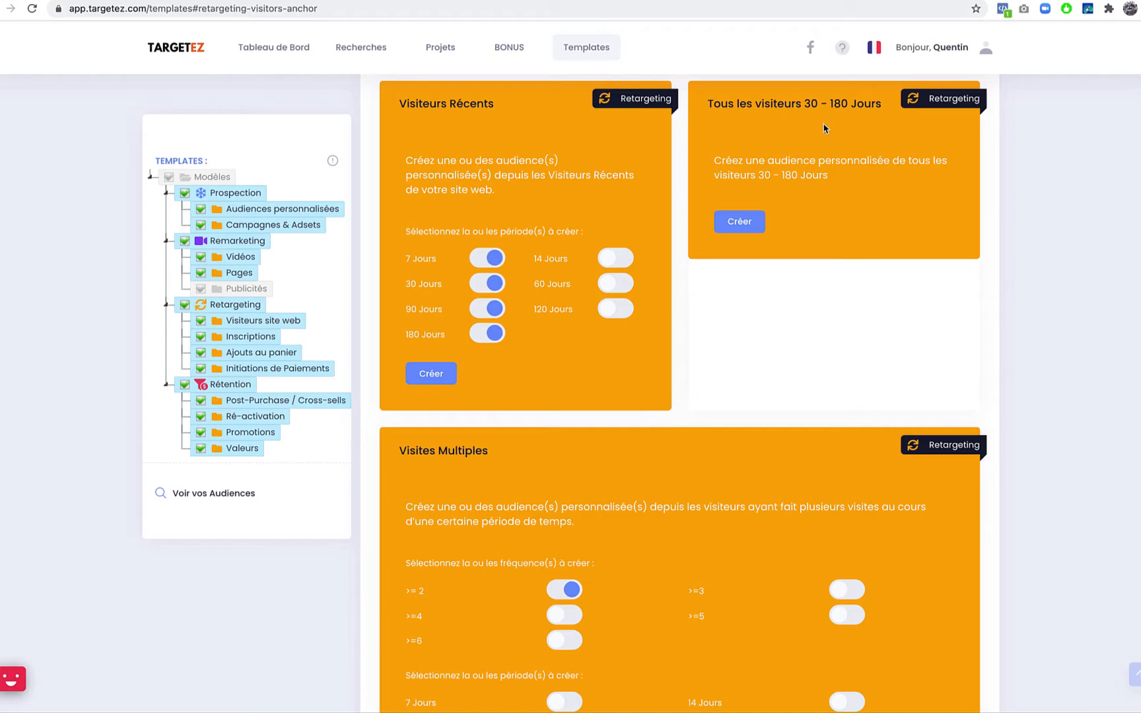
scroll(819, 264, "down", 4)
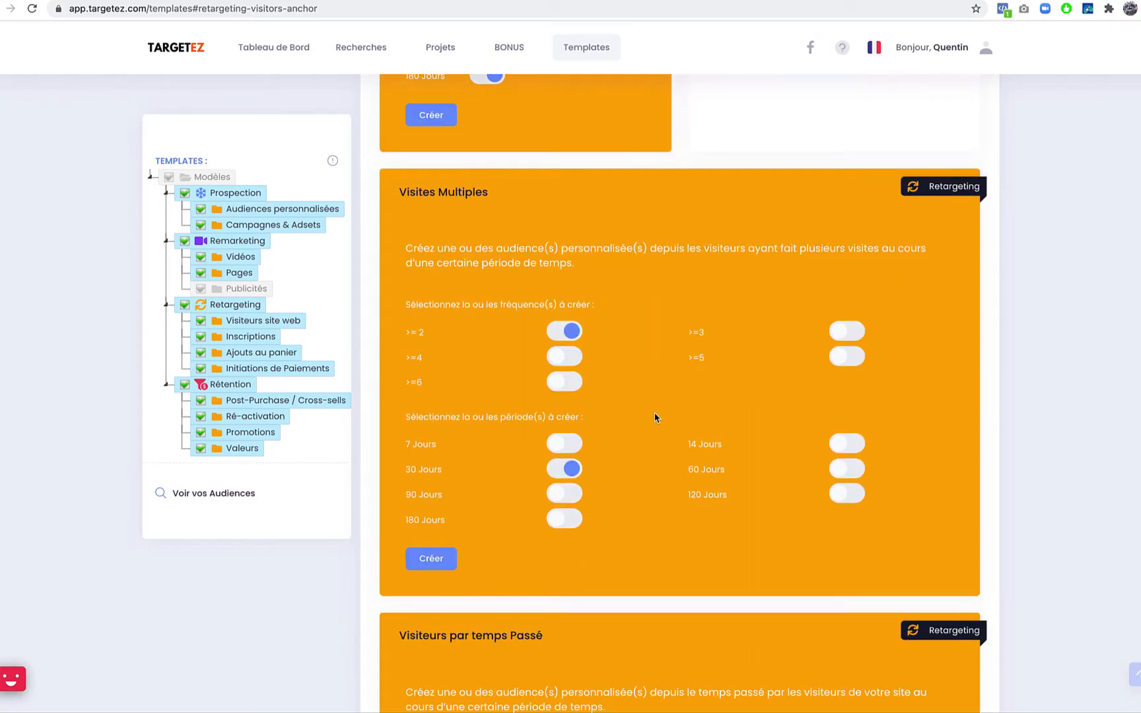
scroll(657, 415, "down", 18)
scroll(656, 382, "down", 1)
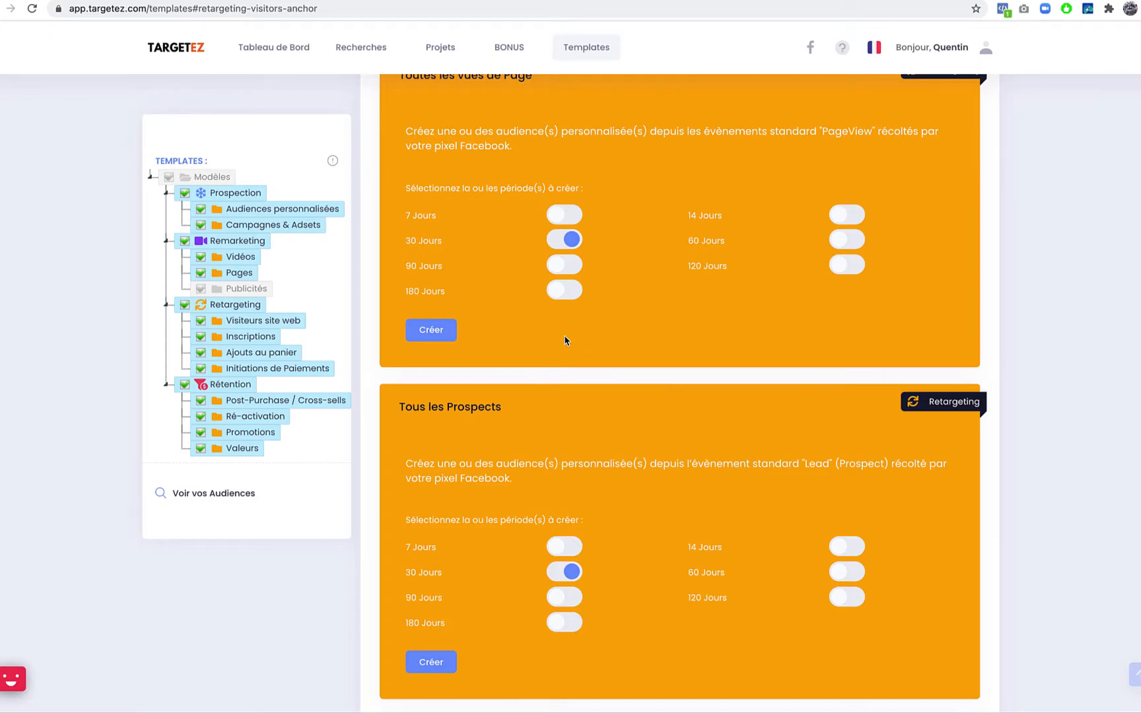
scroll(565, 339, "down", 8)
scroll(565, 339, "up", 20)
scroll(564, 337, "up", 20)
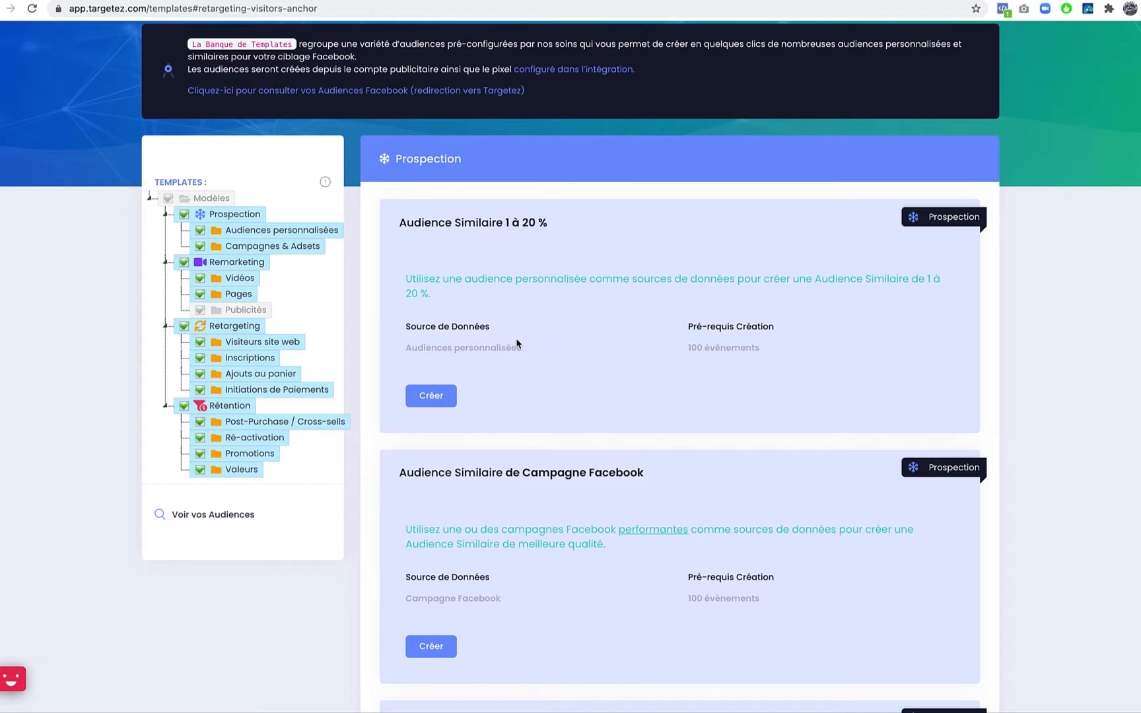
- Examine the data source and creation prerequisite of the three Prospection lookalike audience templates
scroll(517, 343, "down", 1)
scroll(517, 343, "down", 2)
left_click_drag(459, 352, 749, 356)
left_click(749, 360)
scroll(712, 391, "down", 3)
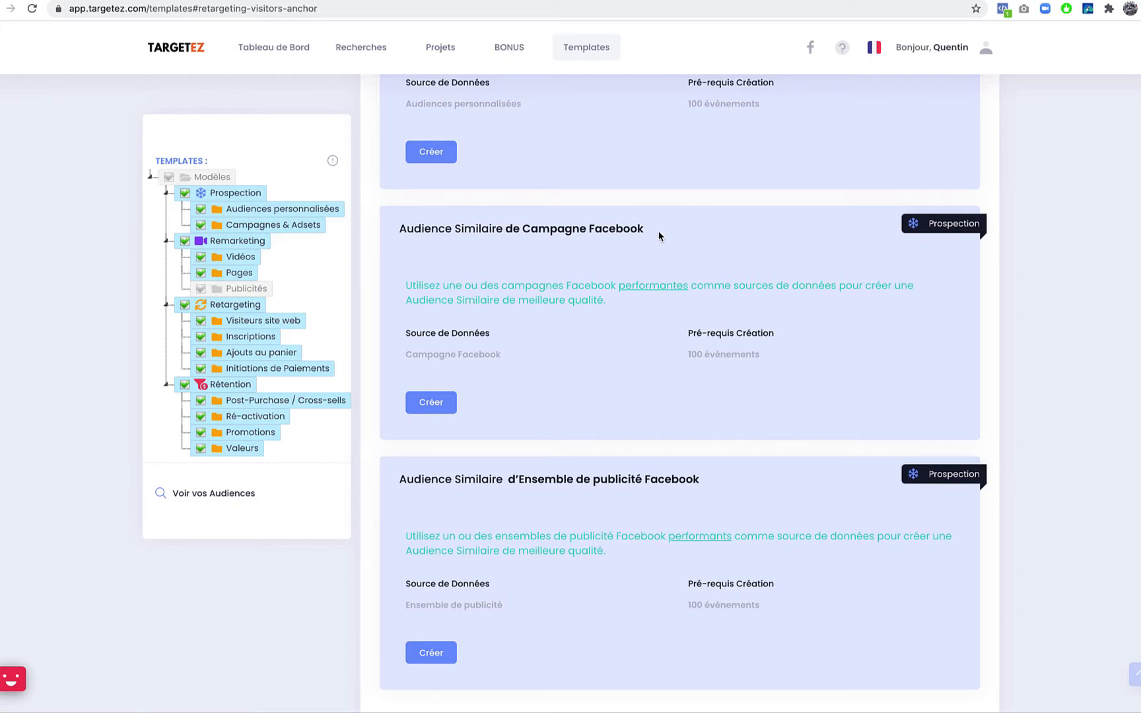
scroll(515, 516, "down", 2)
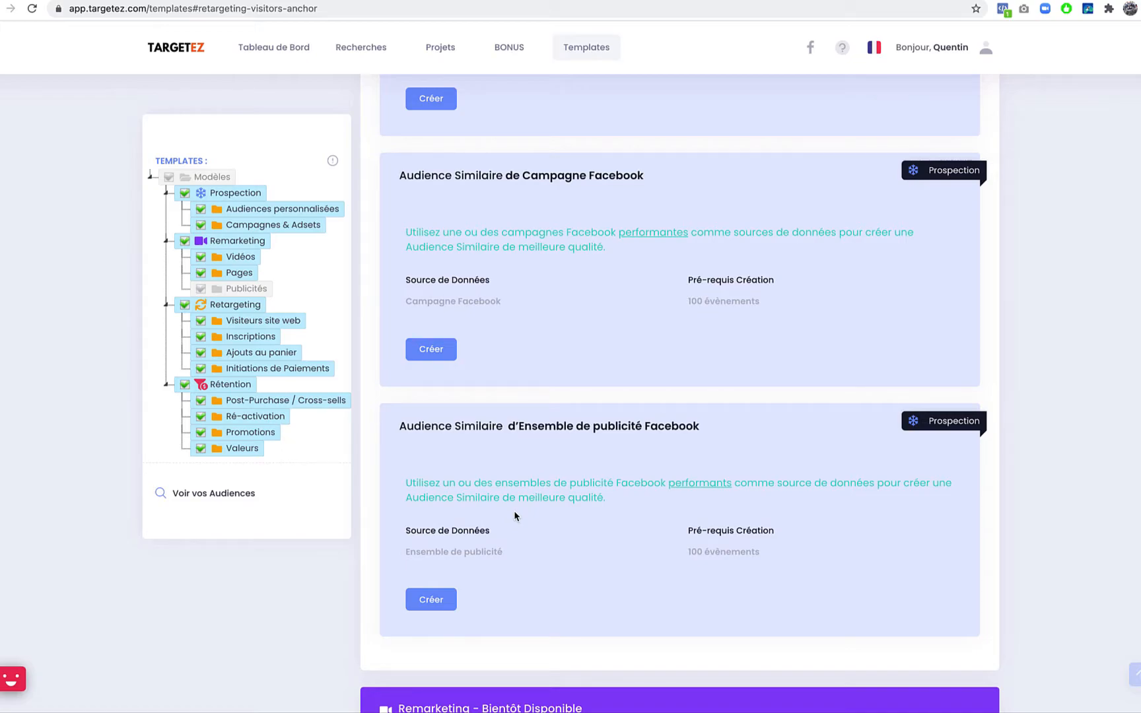
scroll(599, 336, "up", 6)
scroll(599, 341, "down", 6)
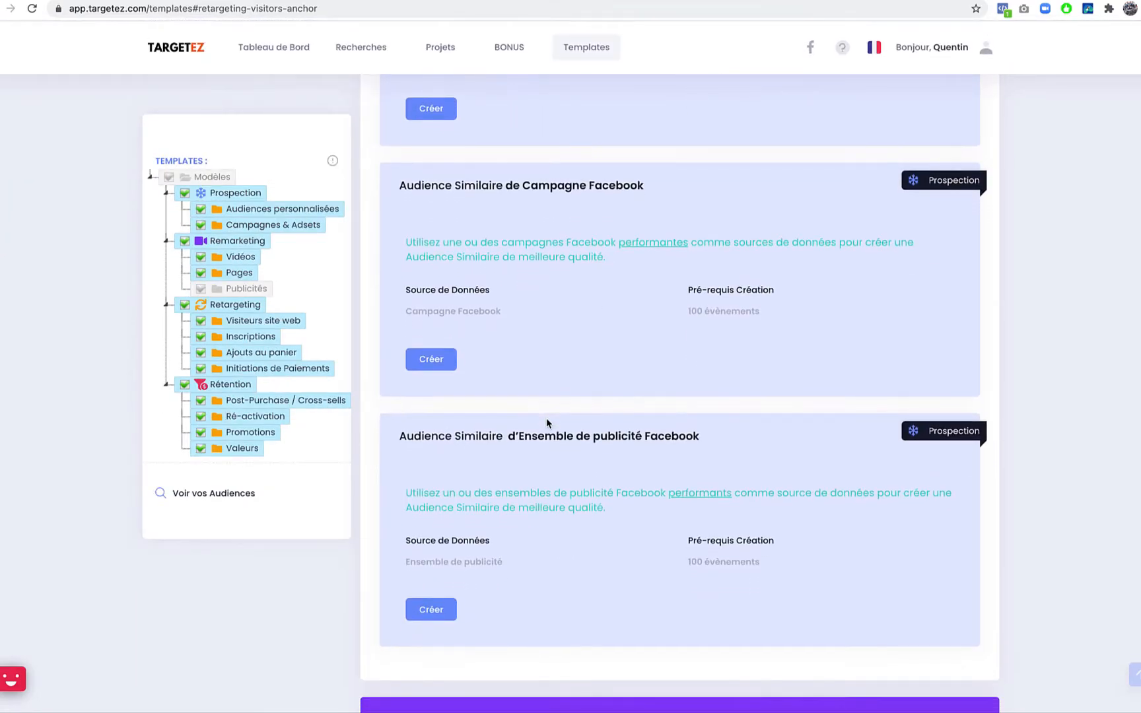
scroll(547, 423, "up", 6)
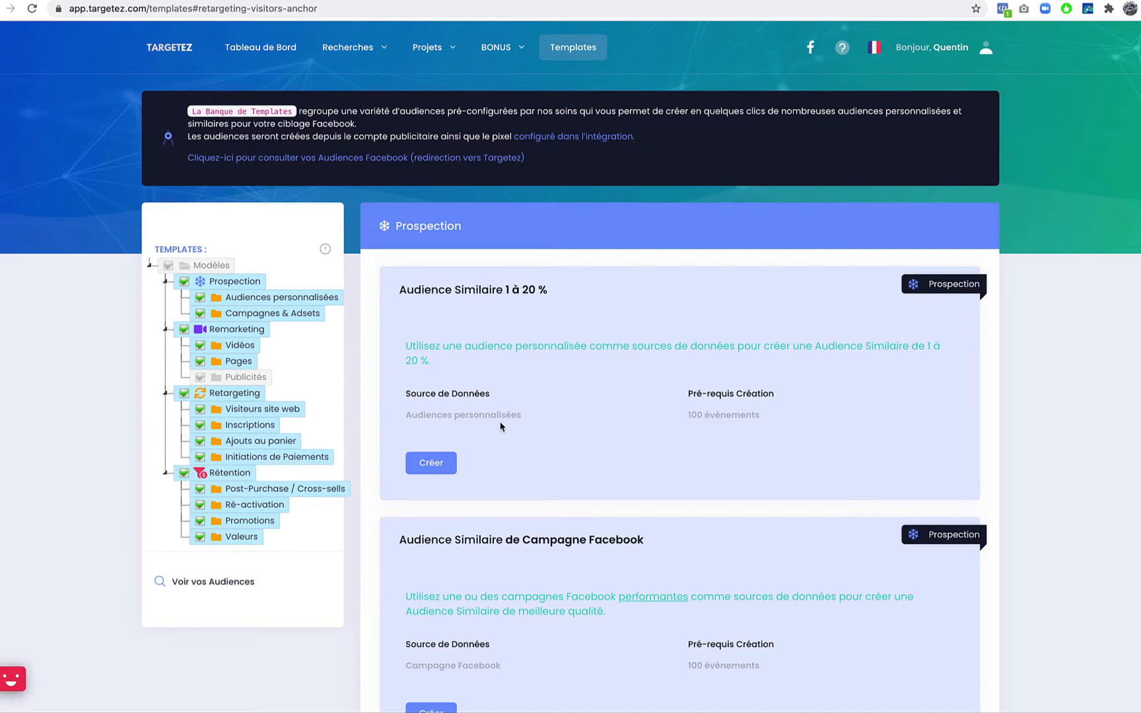
- Open the creation form for the Audience Similaire 1 à 20 % template and look over its settings
scroll(467, 492, "down", 2)
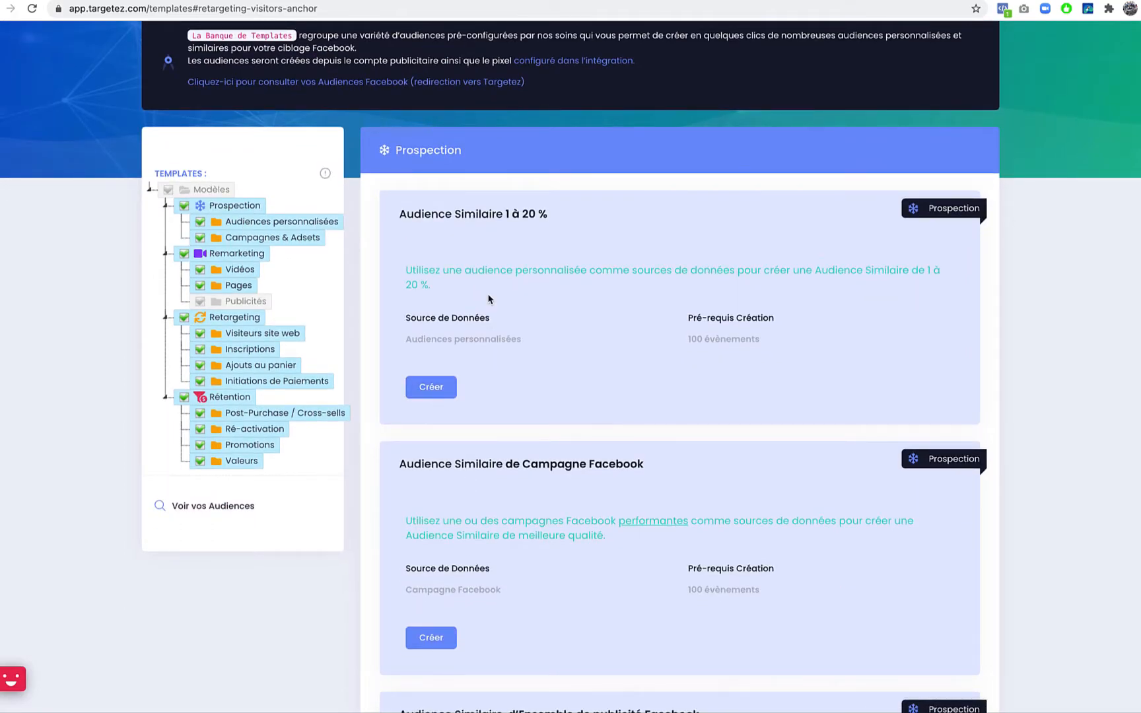
left_click(443, 383)
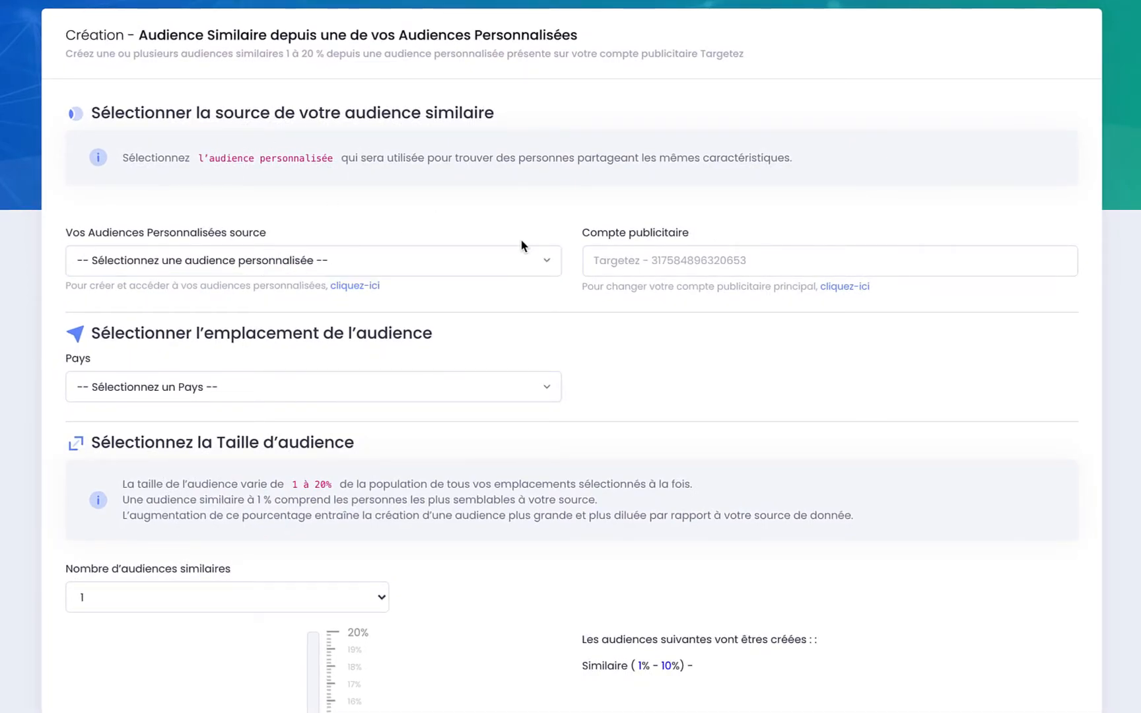
scroll(490, 339, "down", 7)
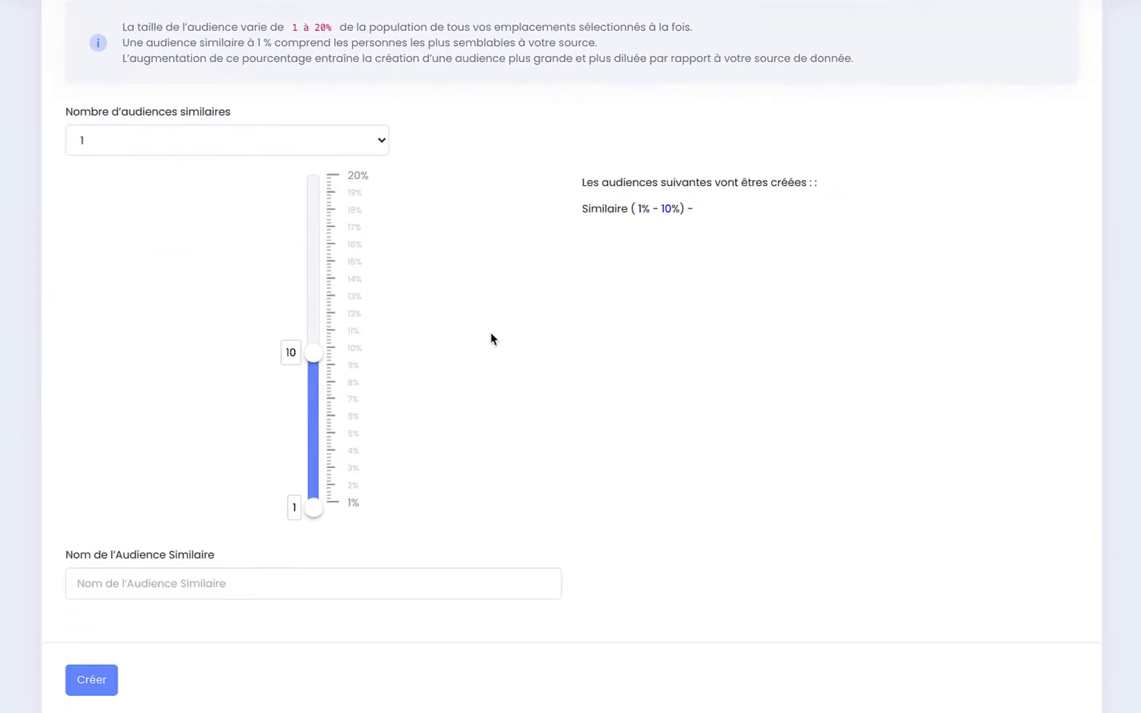
scroll(490, 336, "up", 7)
- Choose PV - 90J as the source custom audience for the lookalike audience
left_click(318, 271)
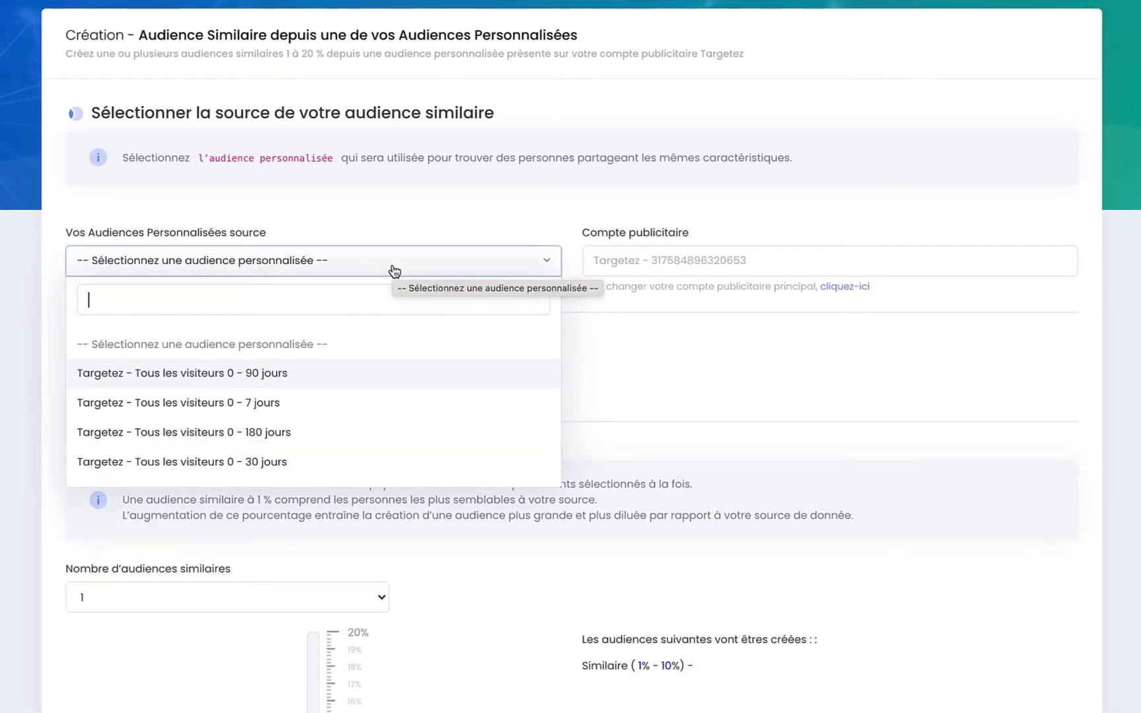
scroll(316, 454, "down", 3)
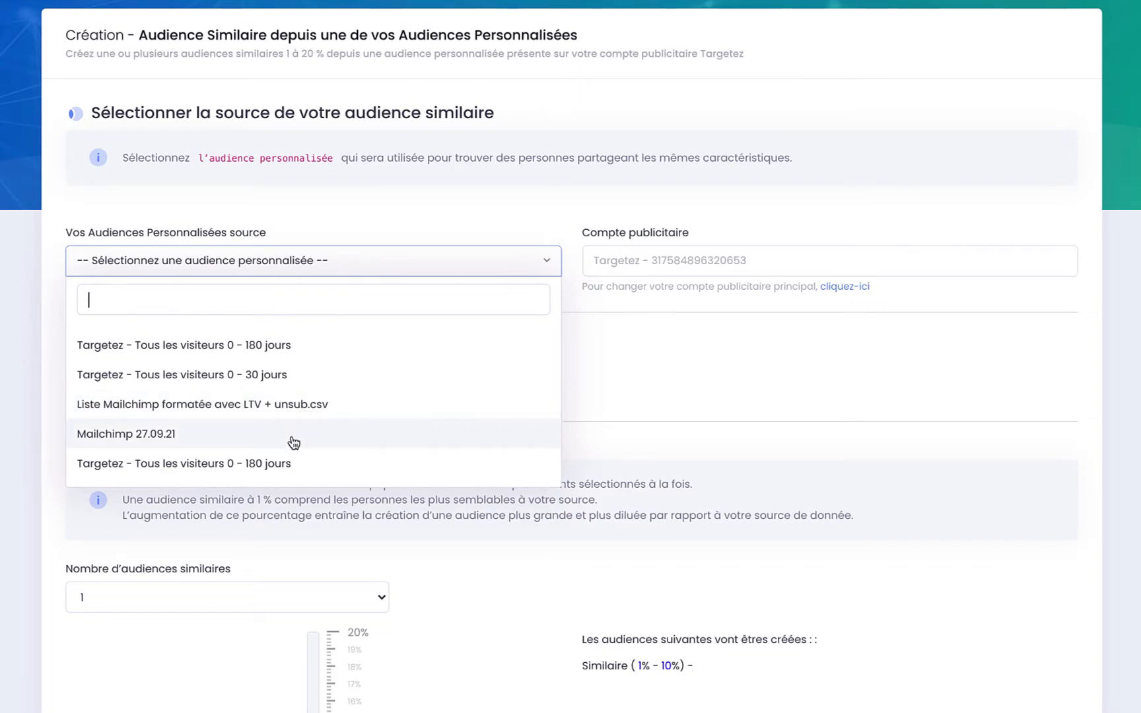
scroll(294, 442, "down", 6)
scroll(294, 443, "down", 6)
scroll(294, 442, "down", 5)
scroll(294, 443, "down", 10)
scroll(294, 442, "down", 6)
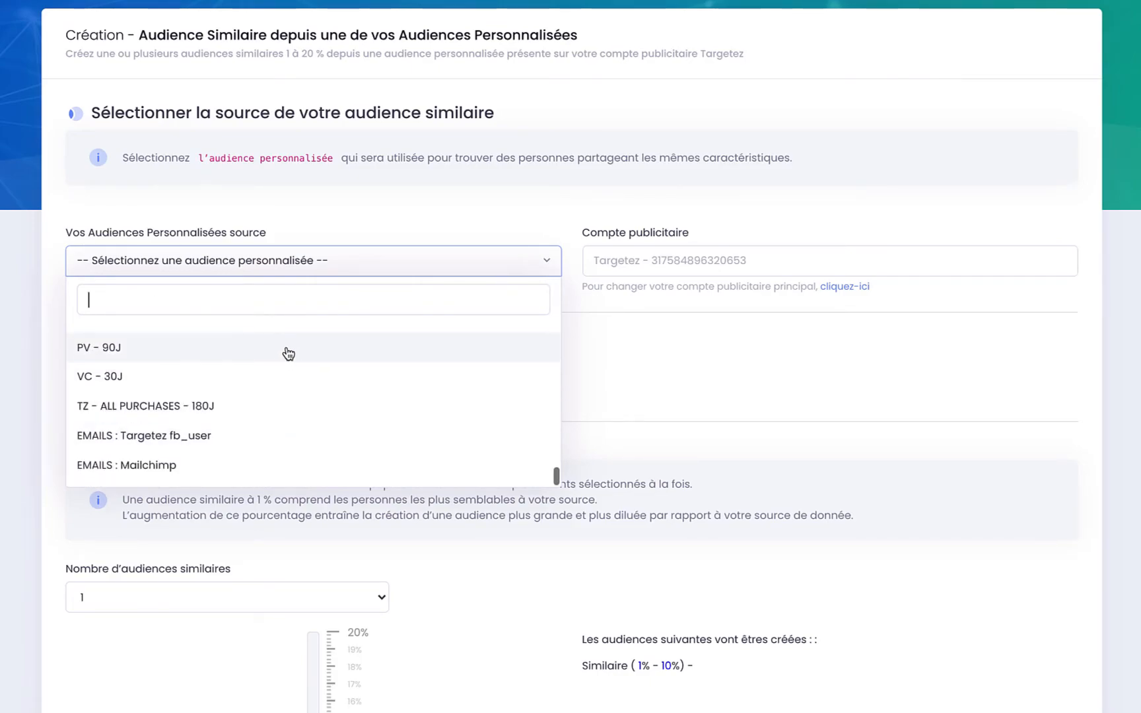
scroll(289, 353, "up", 1)
left_click(268, 383)
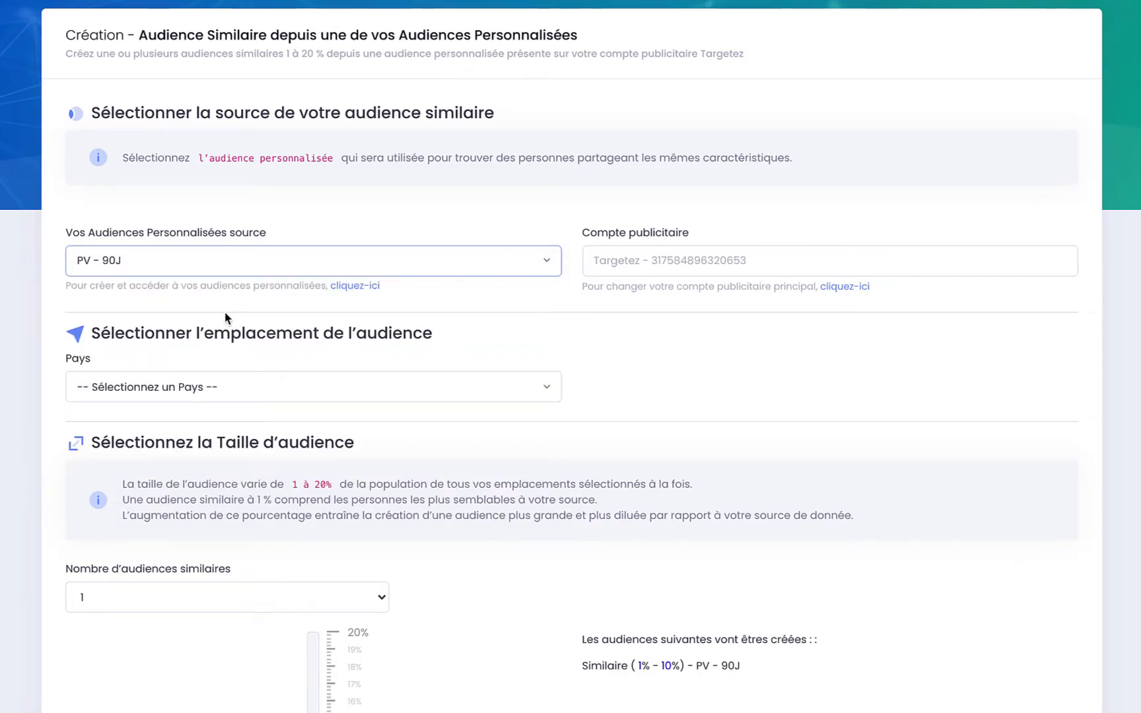
- Set the audience location to France
scroll(307, 290, "down", 2)
left_click(313, 243)
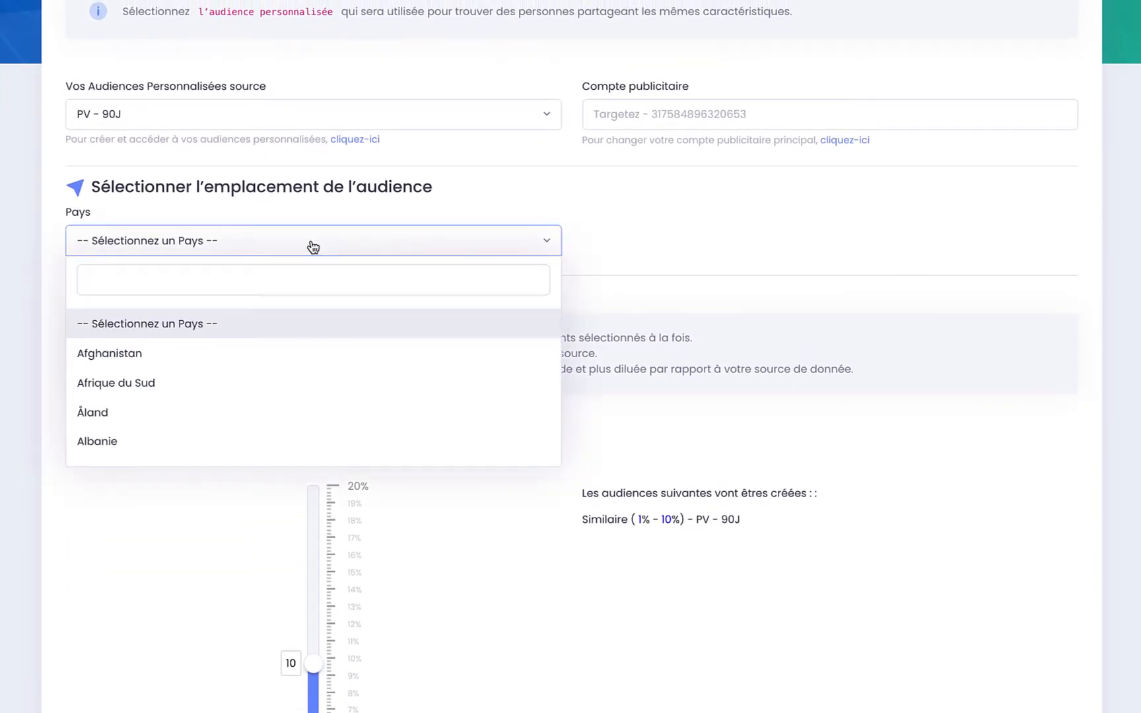
type("fr")
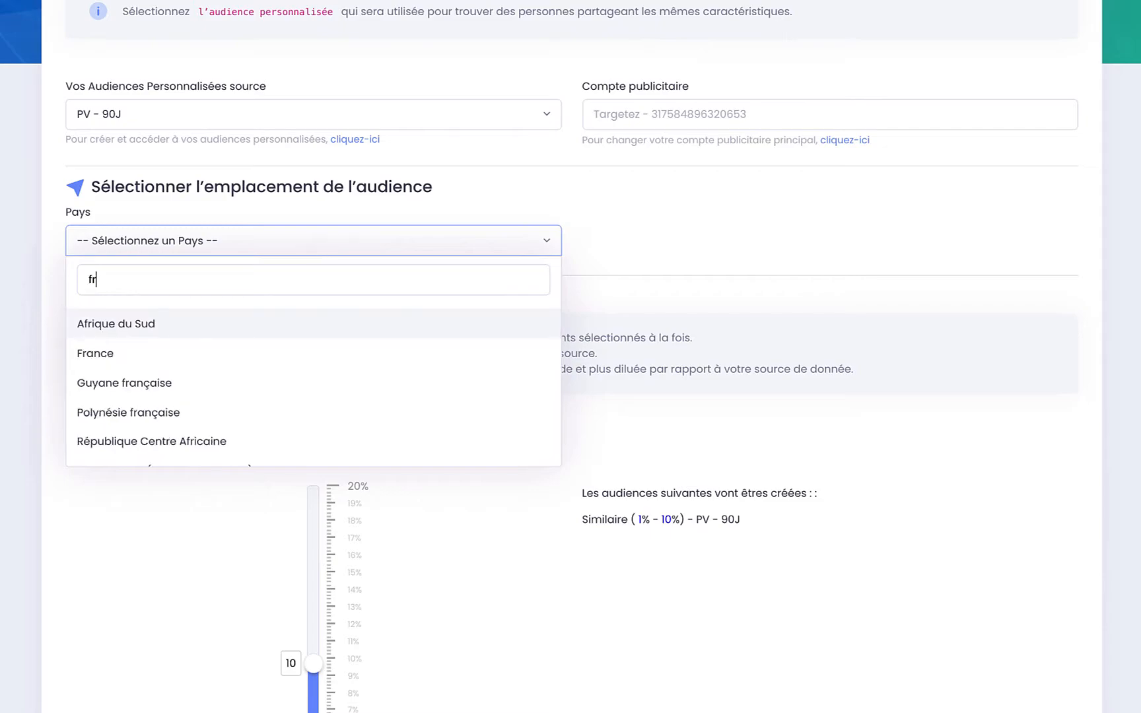
left_click(206, 353)
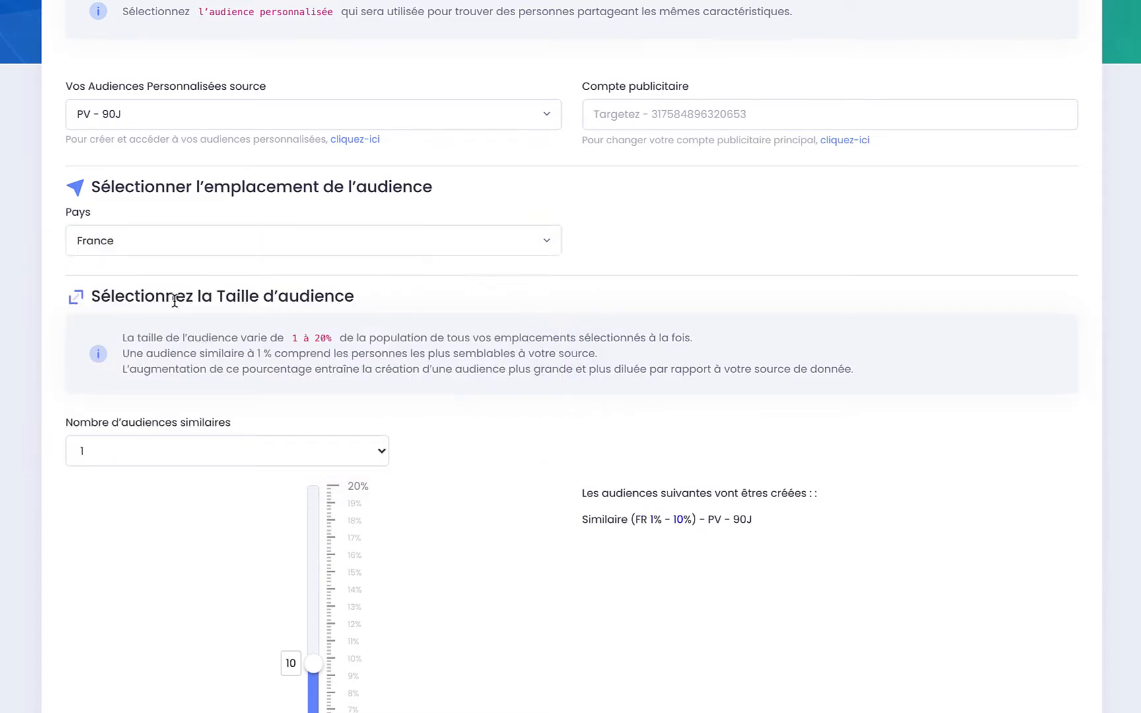
- Raise the single lookalike audience's upper limit to 13% and set the number of similar audiences to 3
scroll(288, 359, "down", 2)
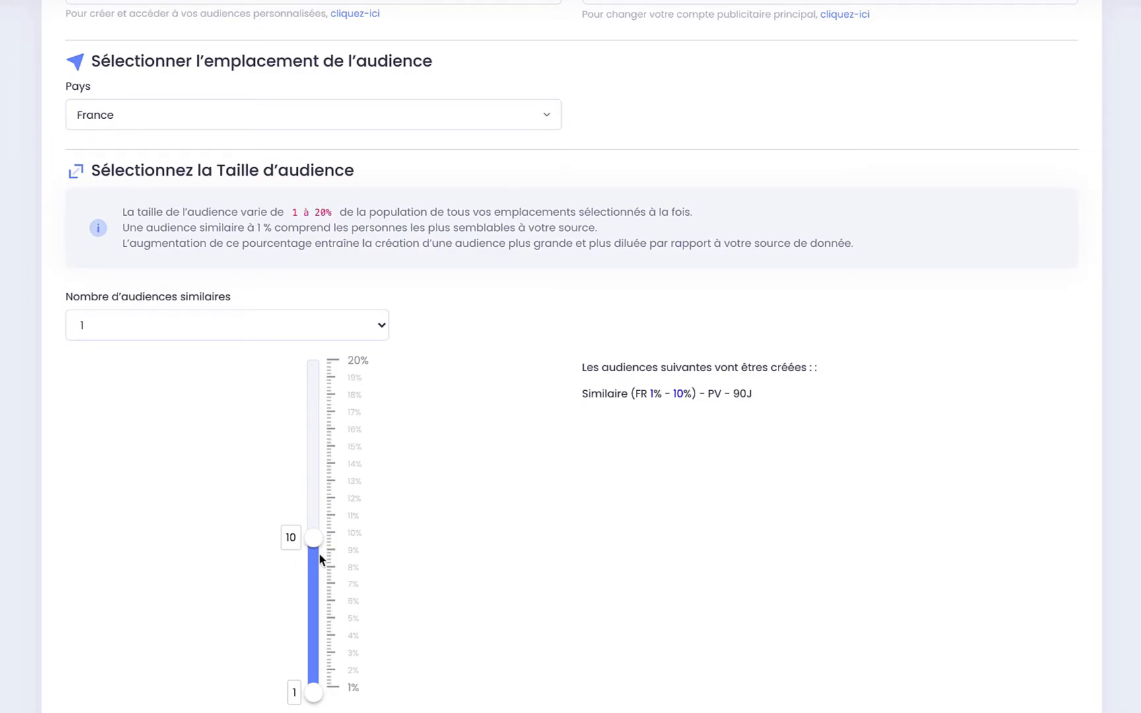
left_click_drag(314, 539, 314, 485)
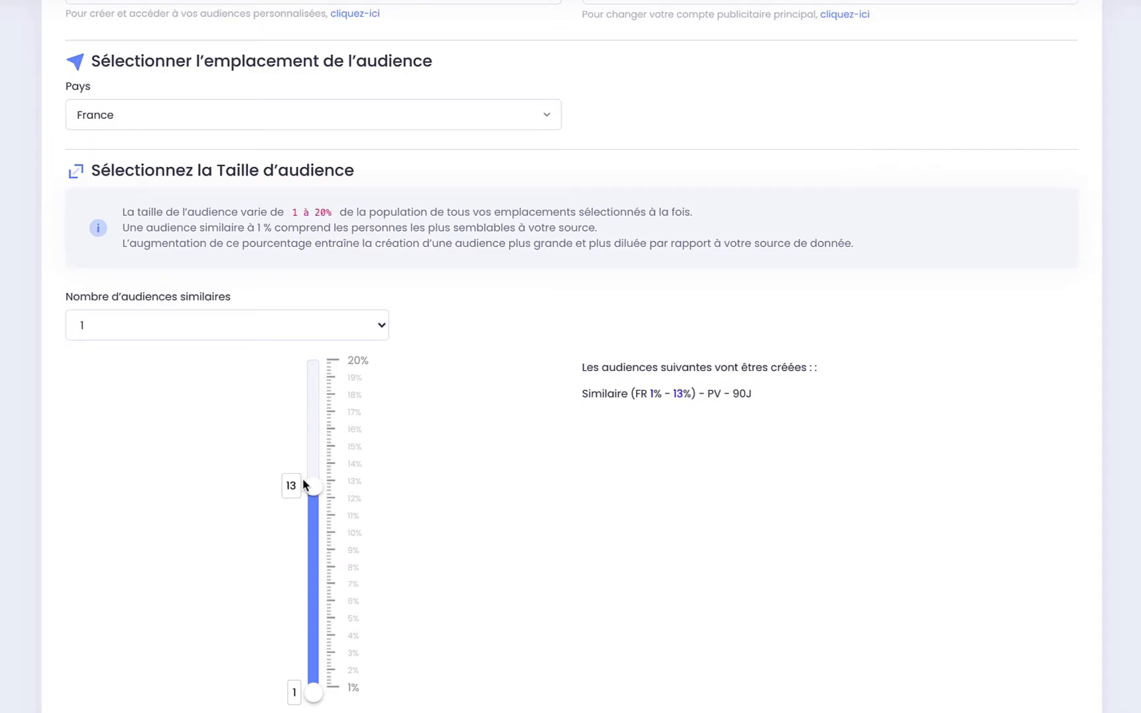
left_click(354, 333)
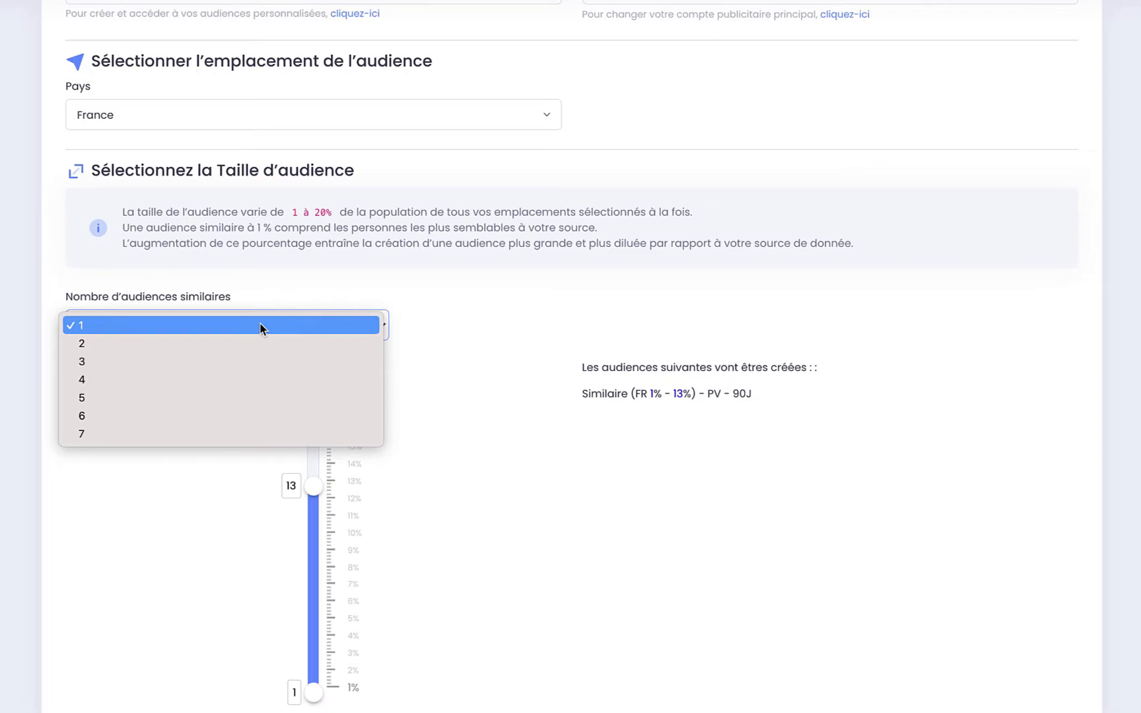
left_click(238, 362)
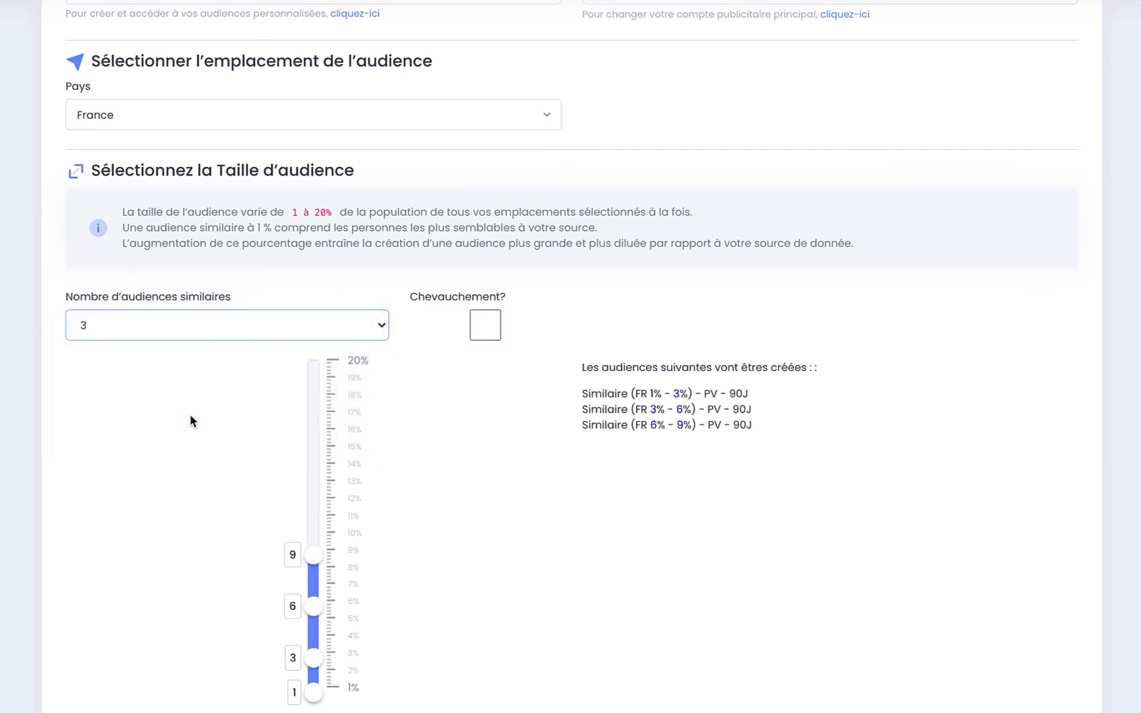
- Enable Chevauchement for the three audiences and set their upper limits to 10%, 16% and 19%
scroll(255, 335, "up", 3)
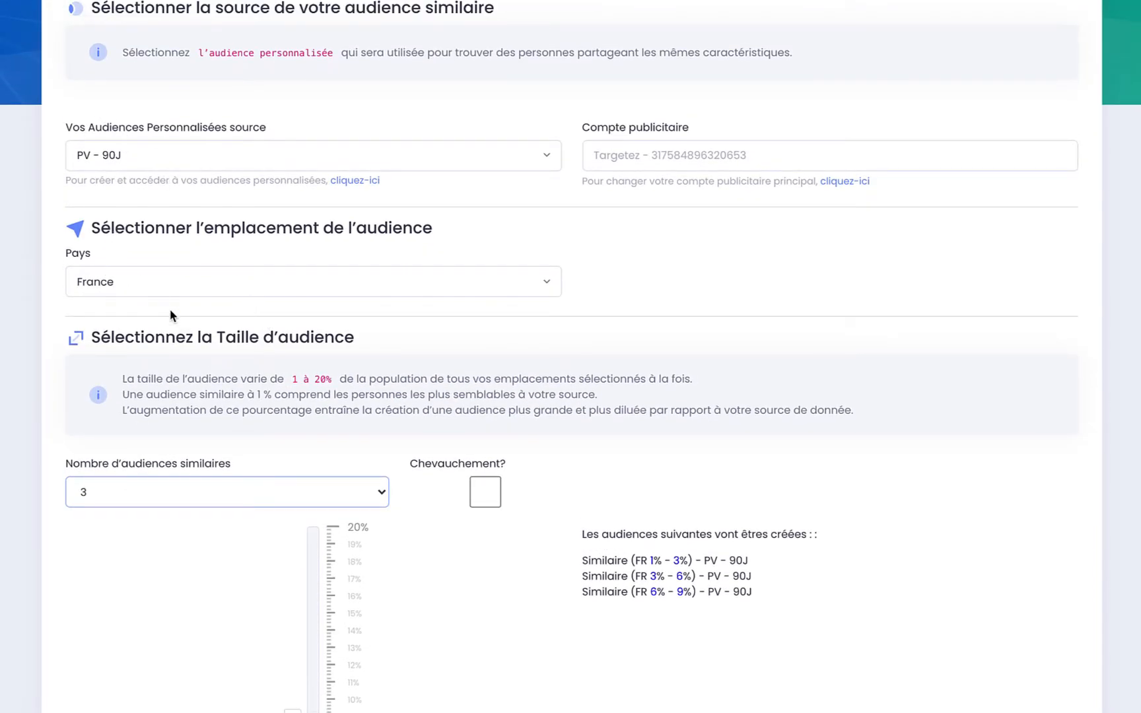
scroll(176, 298, "down", 3)
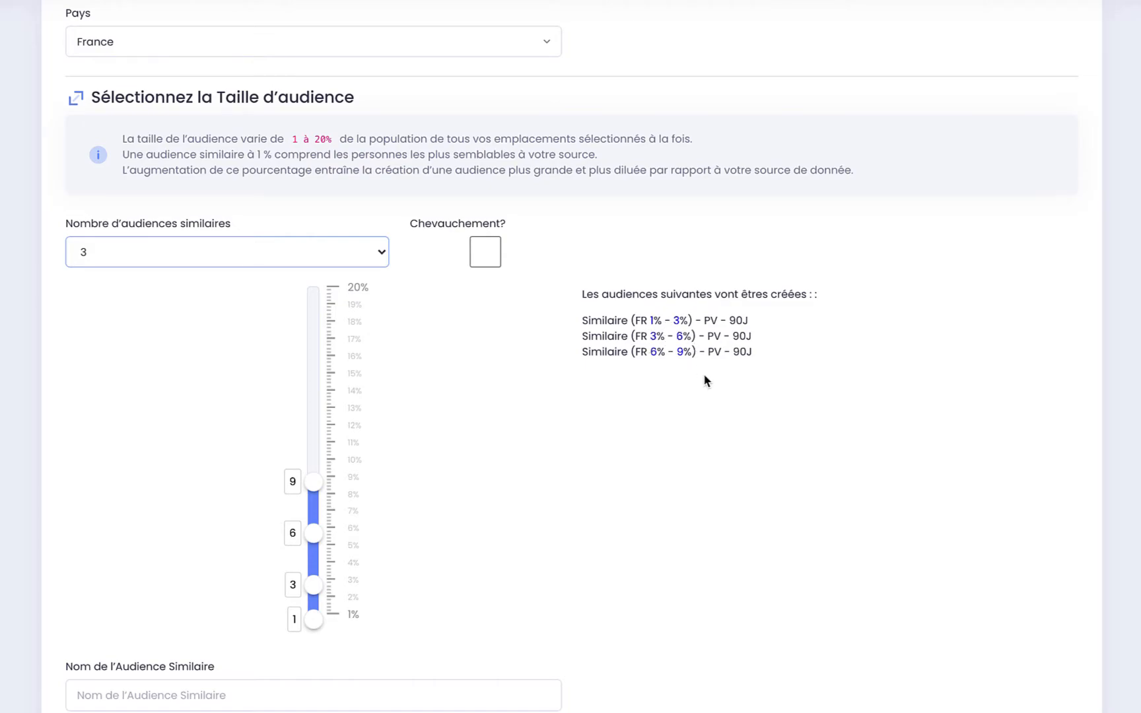
left_click(495, 259)
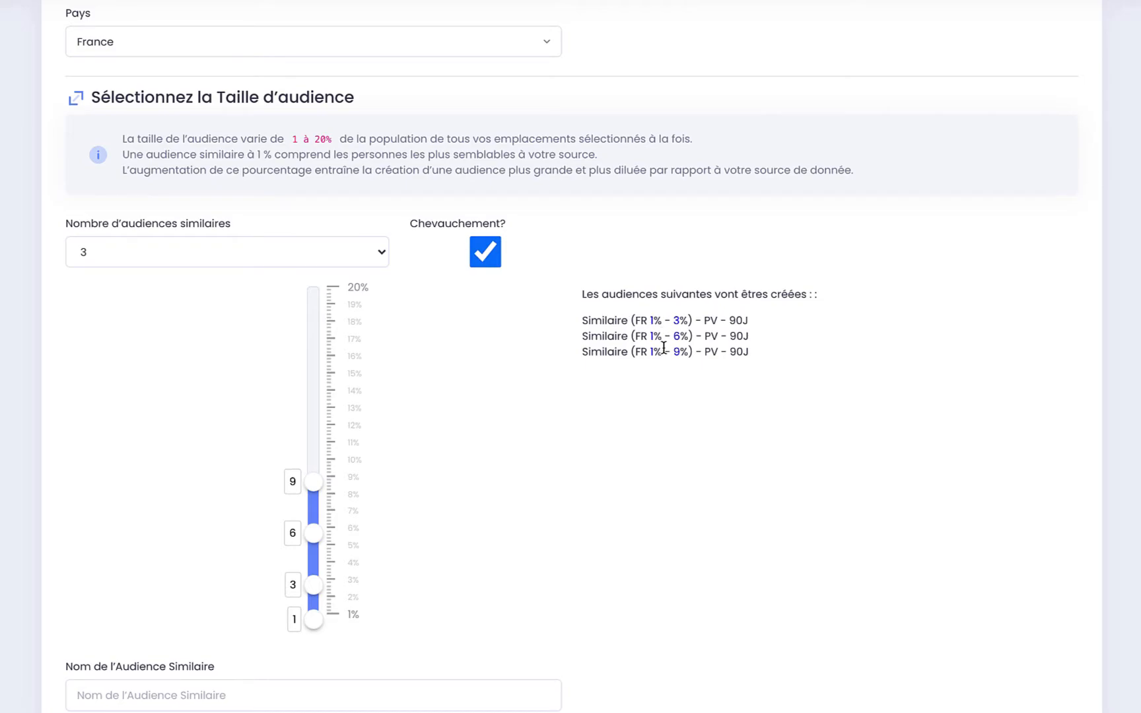
mouse_move(313, 619)
left_mouse_down()
mouse_move(311, 608)
mouse_move(306, 622)
left_mouse_up()
left_click_drag(313, 484, 313, 309)
left_click_drag(313, 534, 313, 362)
left_click_drag(314, 585, 315, 470)
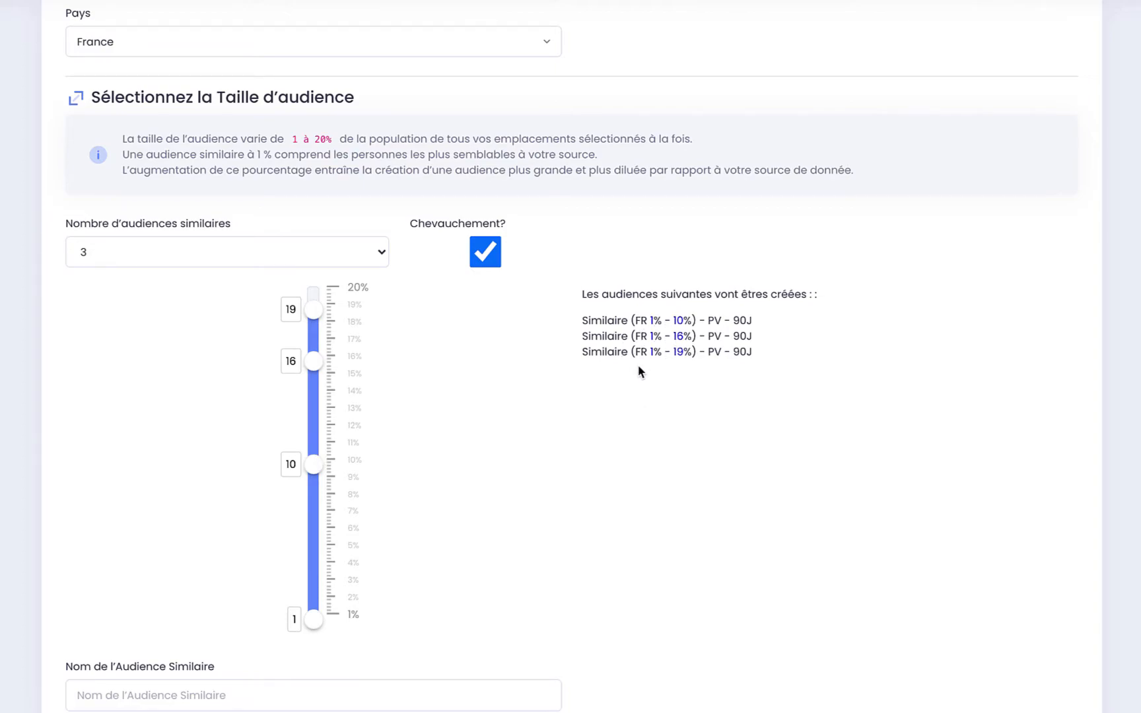
- Check the completed lookalike settings and create the three similar audiences based on PV - 90J for France
scroll(643, 451, "down", 1)
left_click(708, 253)
mouse_move(707, 252)
left_mouse_down()
mouse_move(815, 249)
mouse_move(692, 259)
mouse_move(747, 253)
mouse_move(708, 253)
left_mouse_up()
scroll(630, 475, "down", 1)
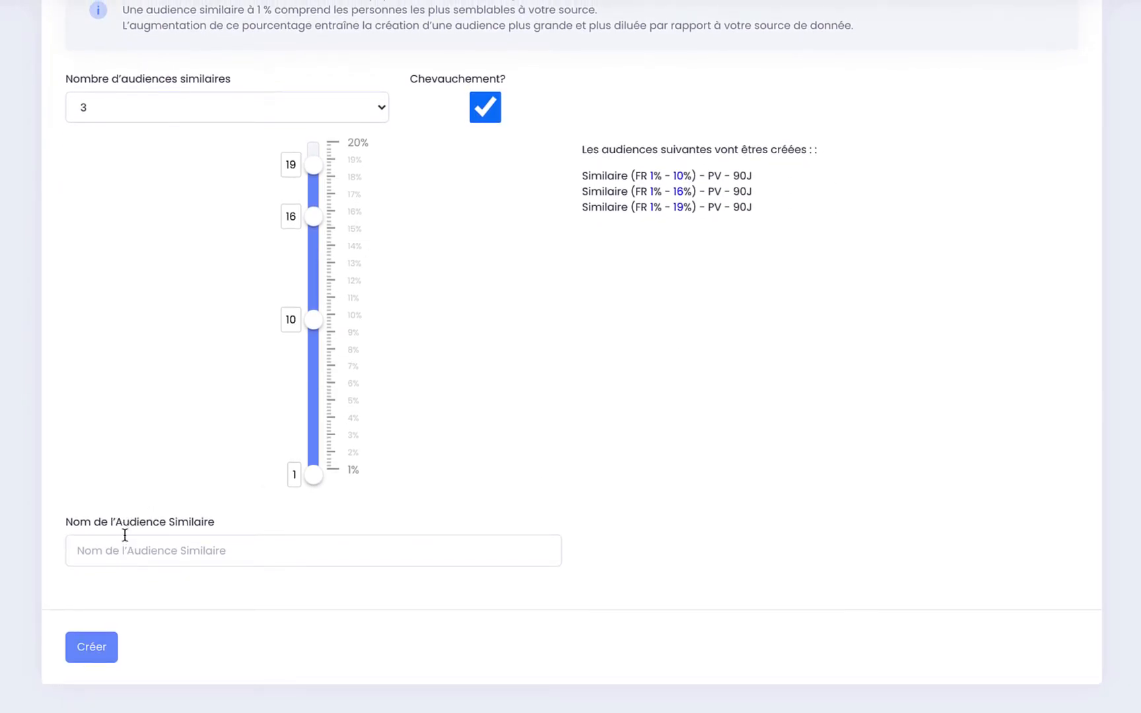
left_click(129, 545)
left_click(235, 438)
scroll(311, 335, "up", 1)
scroll(311, 335, "up", 5)
scroll(308, 333, "down", 6)
left_click_drag(759, 196, 486, 186)
left_click(487, 187)
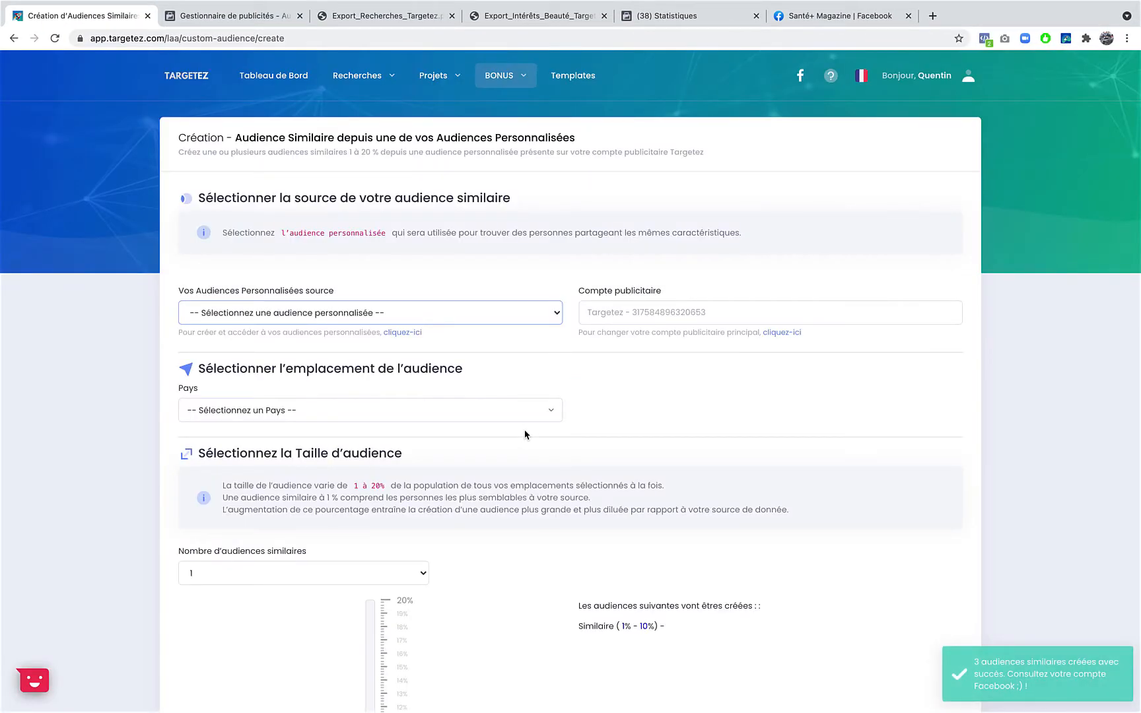
- Look through the available source audiences in the blank creation form and return to the Templates page
scroll(606, 445, "down", 5)
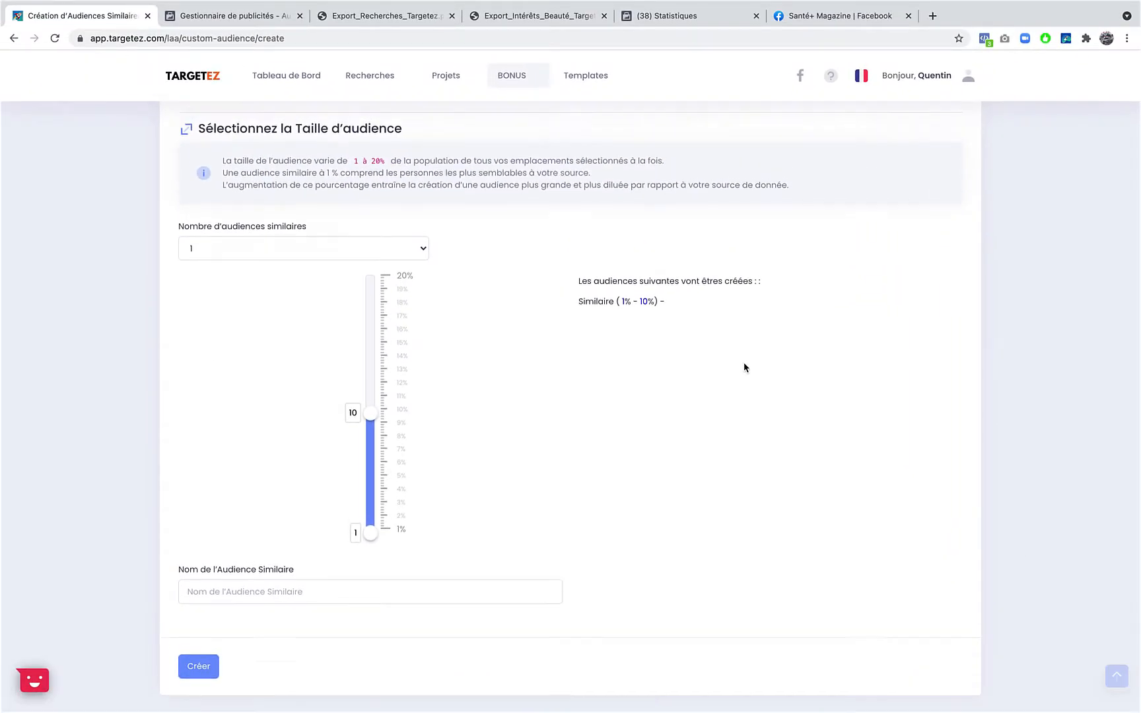
scroll(663, 307, "up", 5)
left_click(391, 324)
scroll(377, 429, "down", 2)
scroll(425, 397, "down", 3)
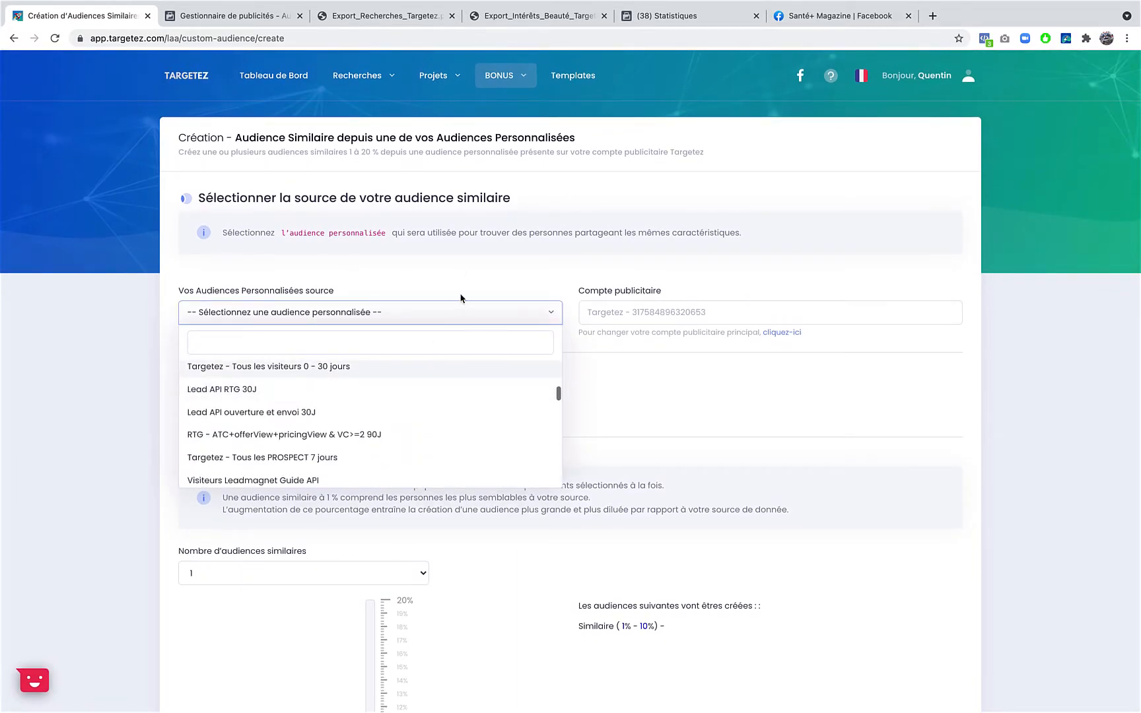
left_click(461, 300)
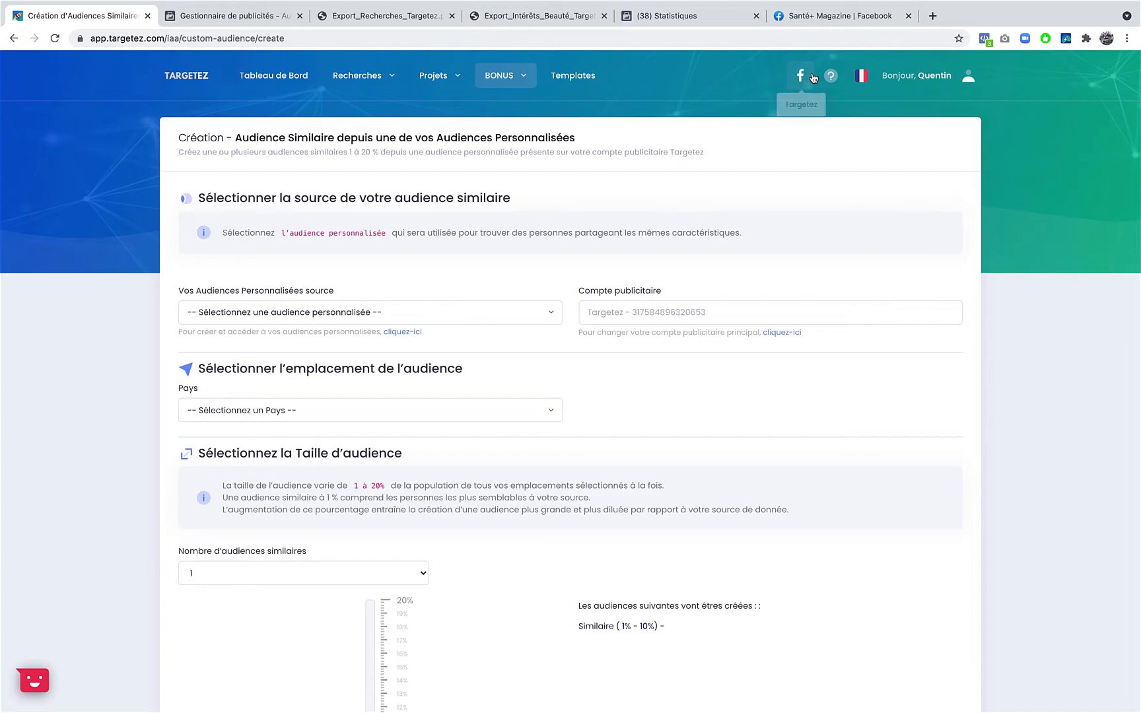
left_click(574, 75)
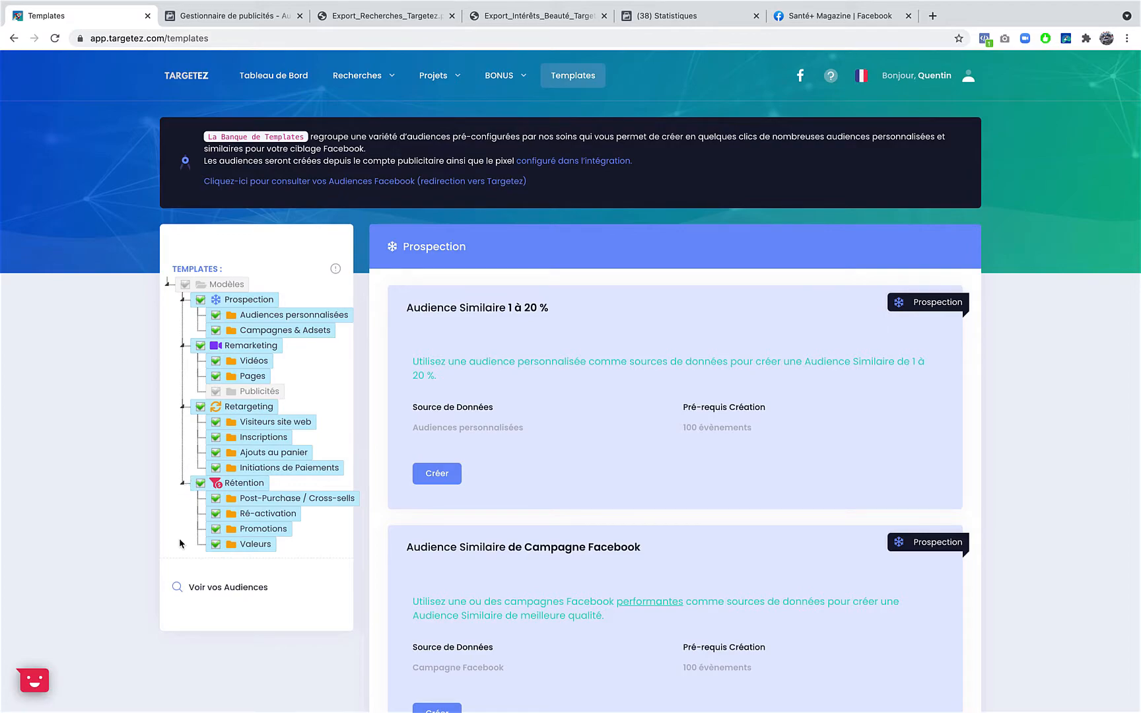
- Open the account's Facebook audience list in Ads Manager and check the three new PV - 90J lookalike audiences
left_click(179, 585)
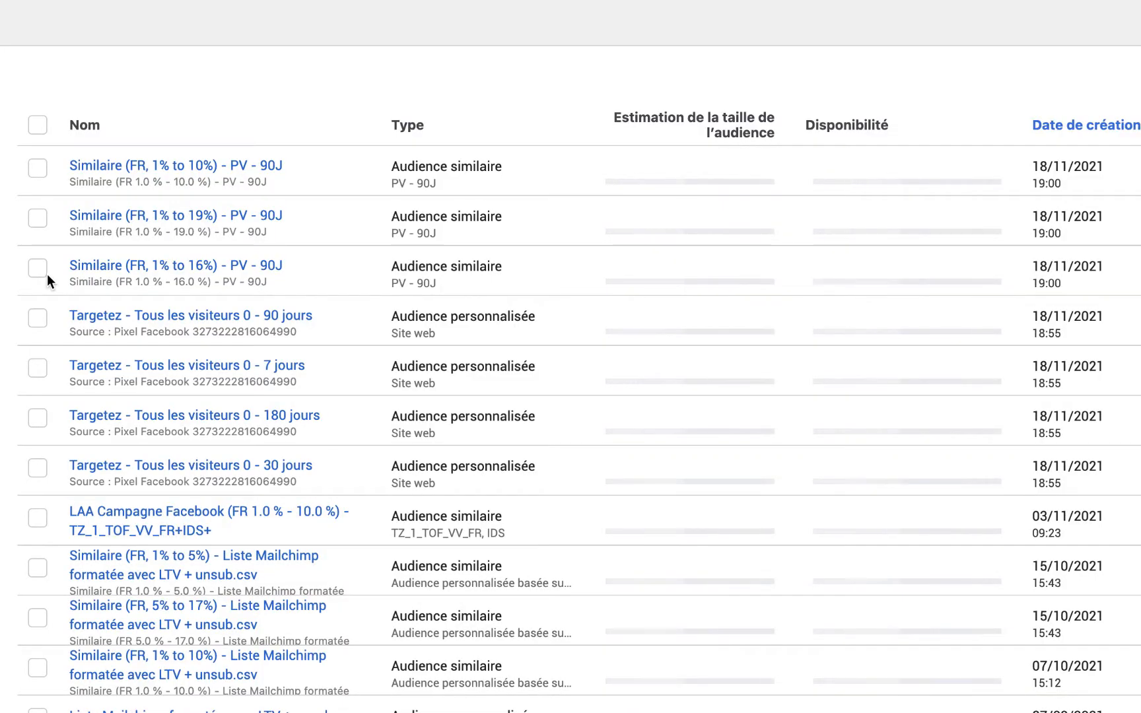
mouse_move(156, 166)
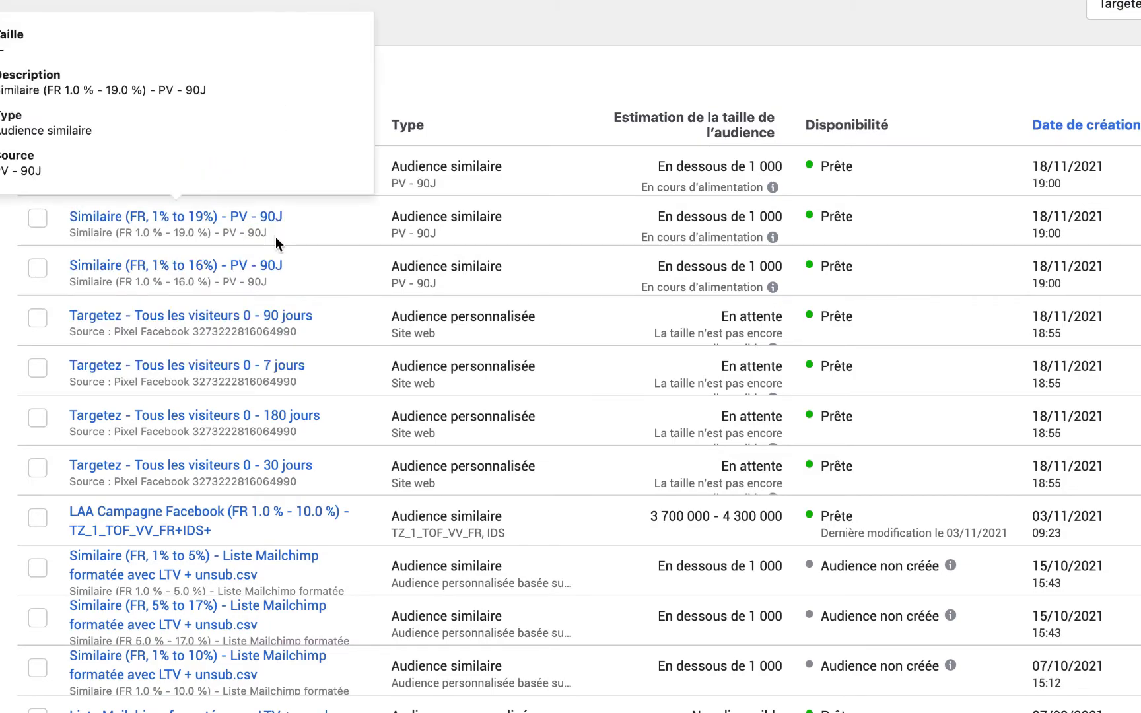
mouse_move(275, 271)
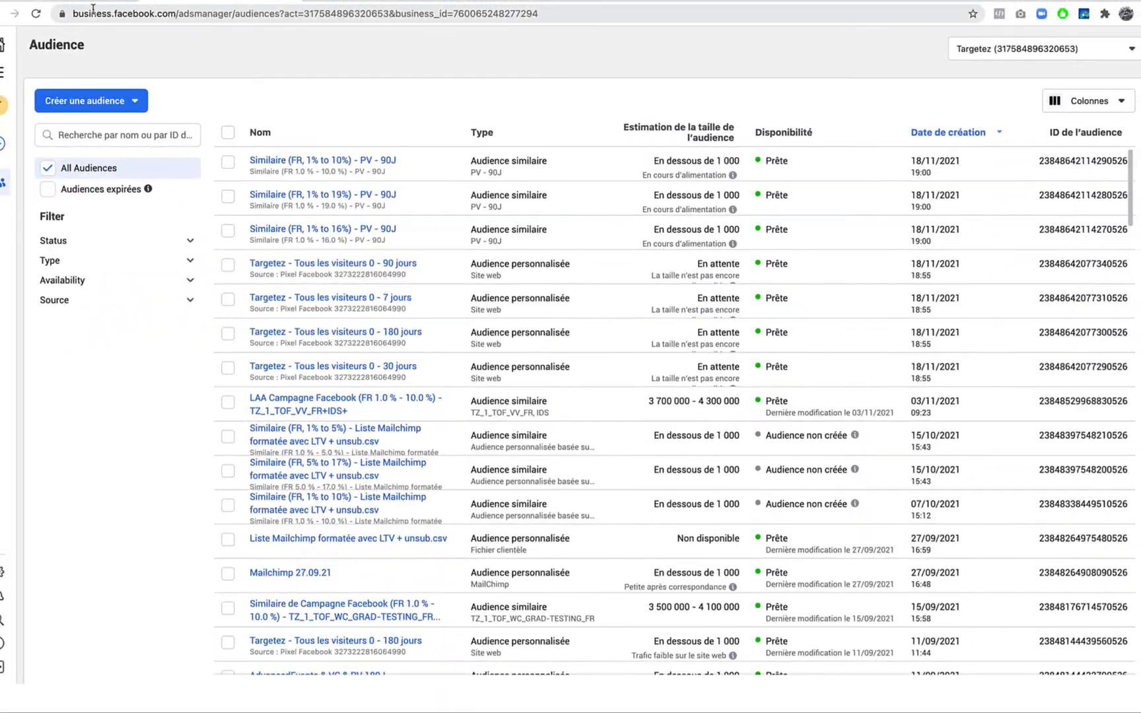
- Return to the Targetez template bank and open the creation form for Audience Similaire de Campagne Facebook
left_click(90, 2)
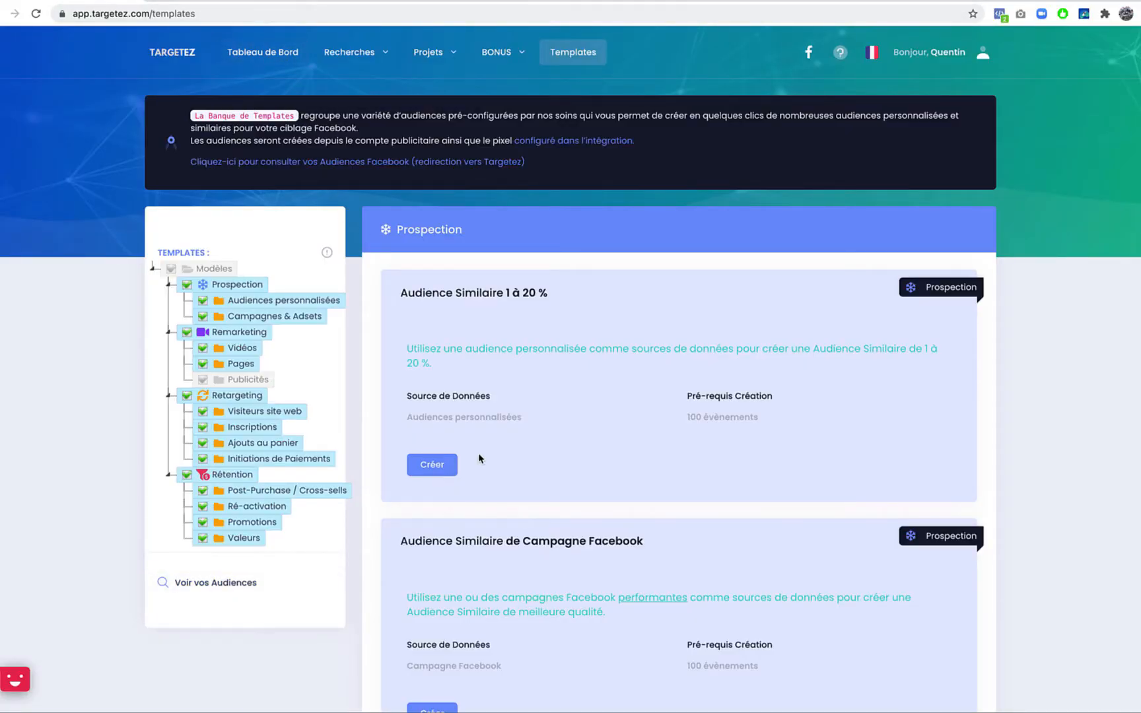
scroll(478, 409, "down", 3)
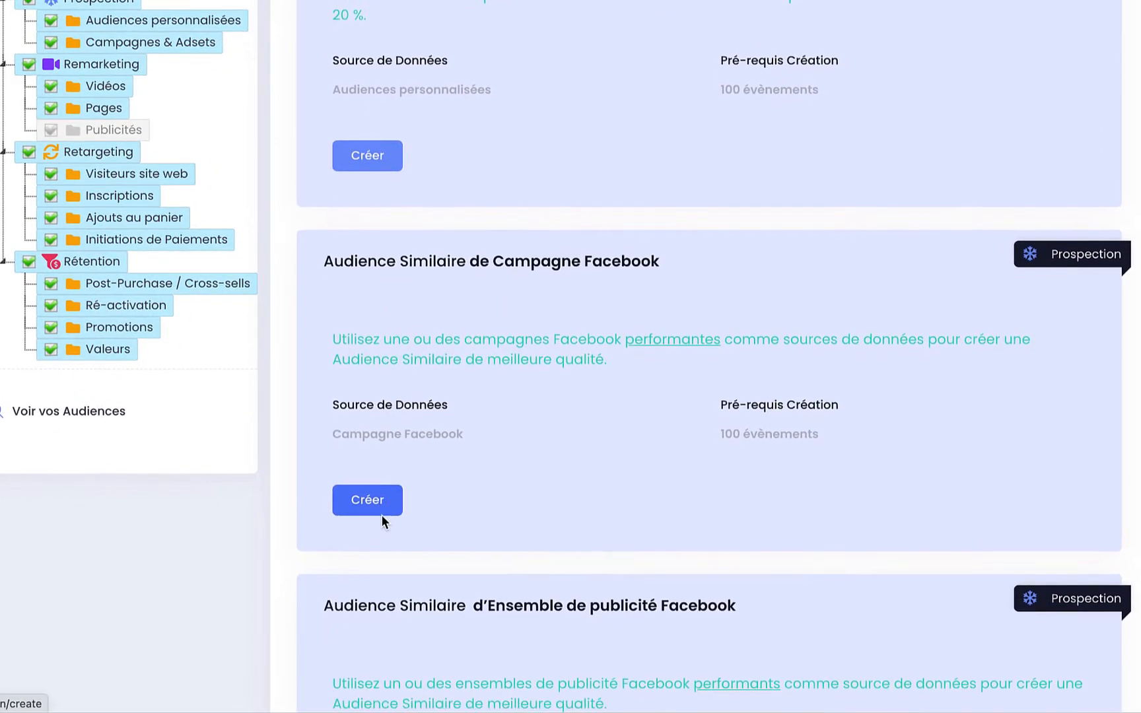
left_click(387, 501)
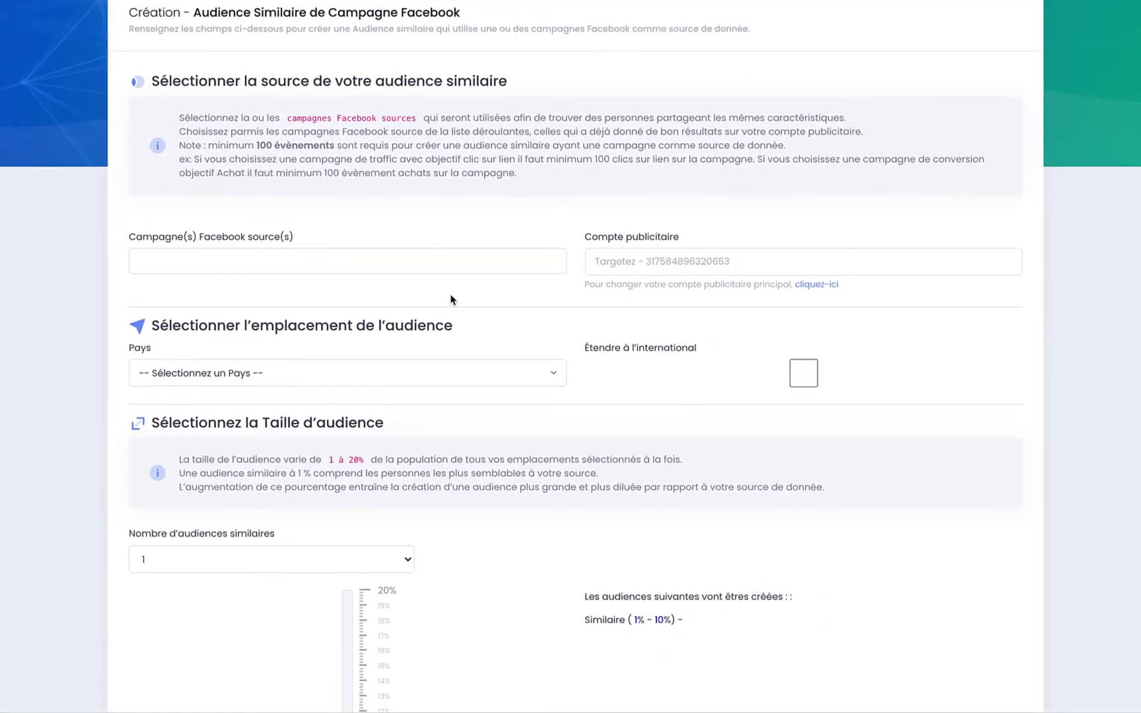
- Select the campaigns TZ_1_TOF_LEADS and TZ_1_TOF_VV_FR as sources for the lookalike audience
left_click(450, 257)
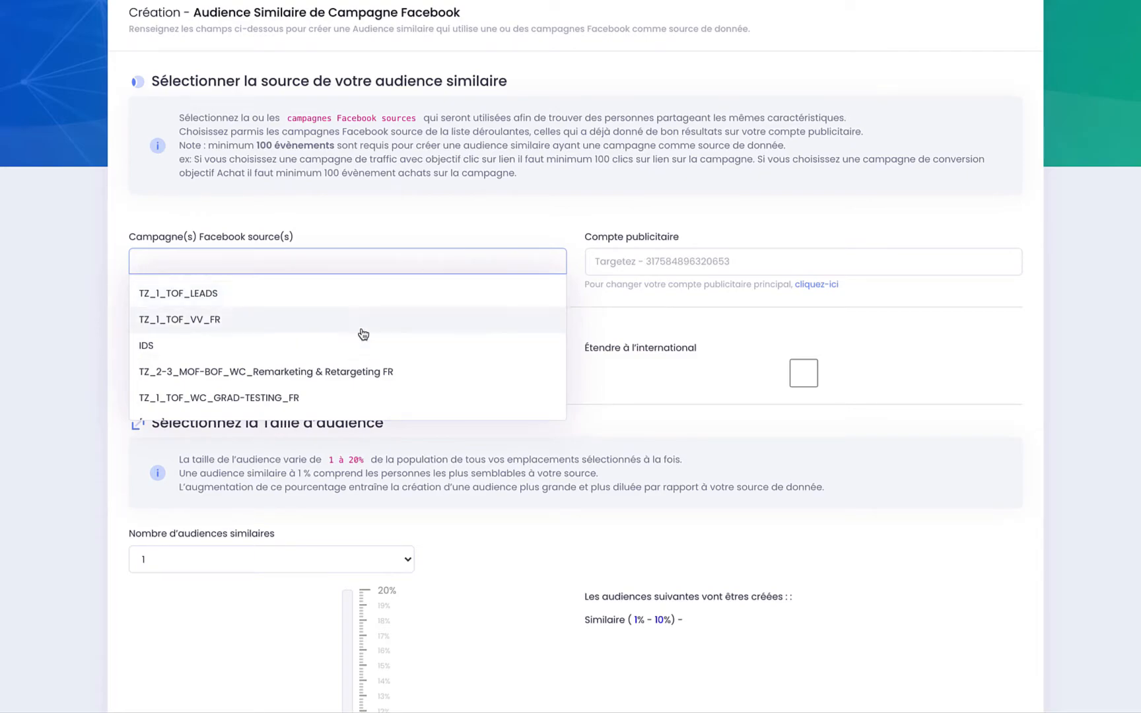
scroll(363, 332, "down", 1)
scroll(363, 332, "up", 1)
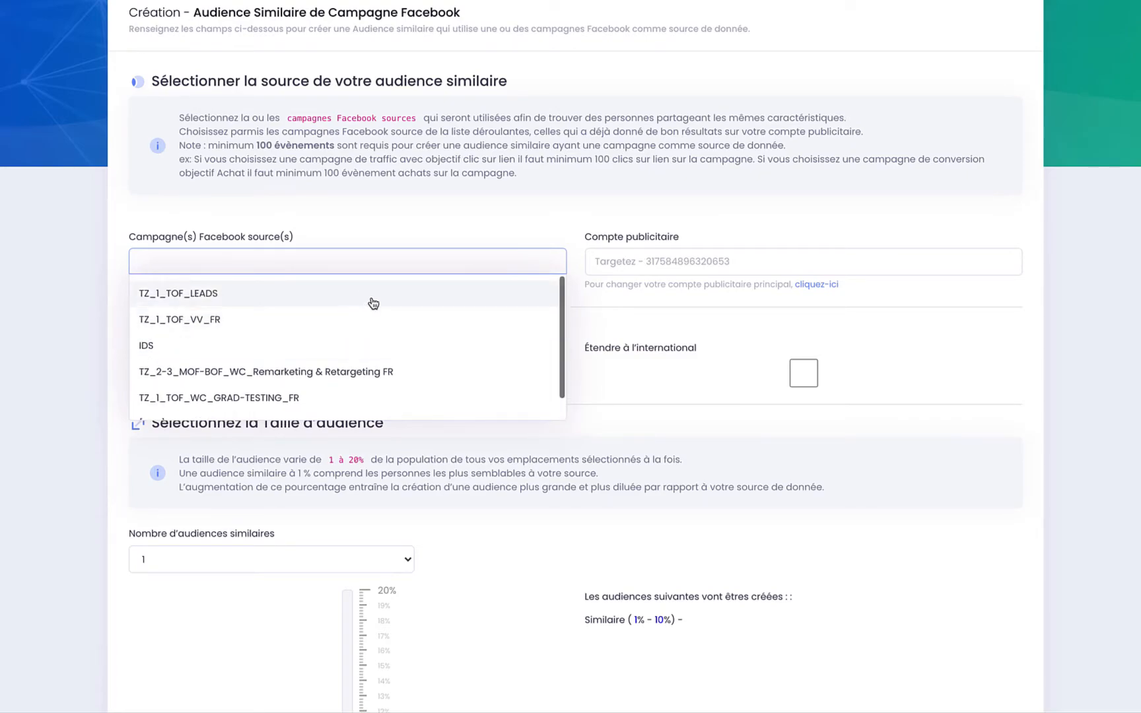
left_click(372, 299)
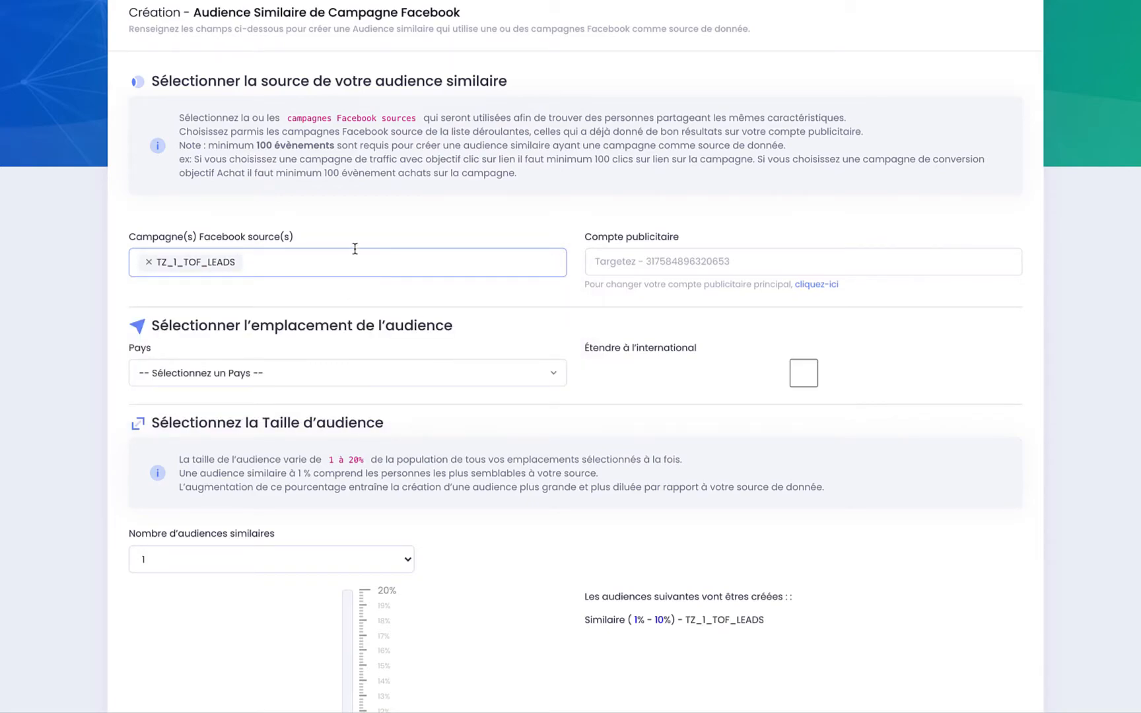
scroll(418, 164, "up", 1)
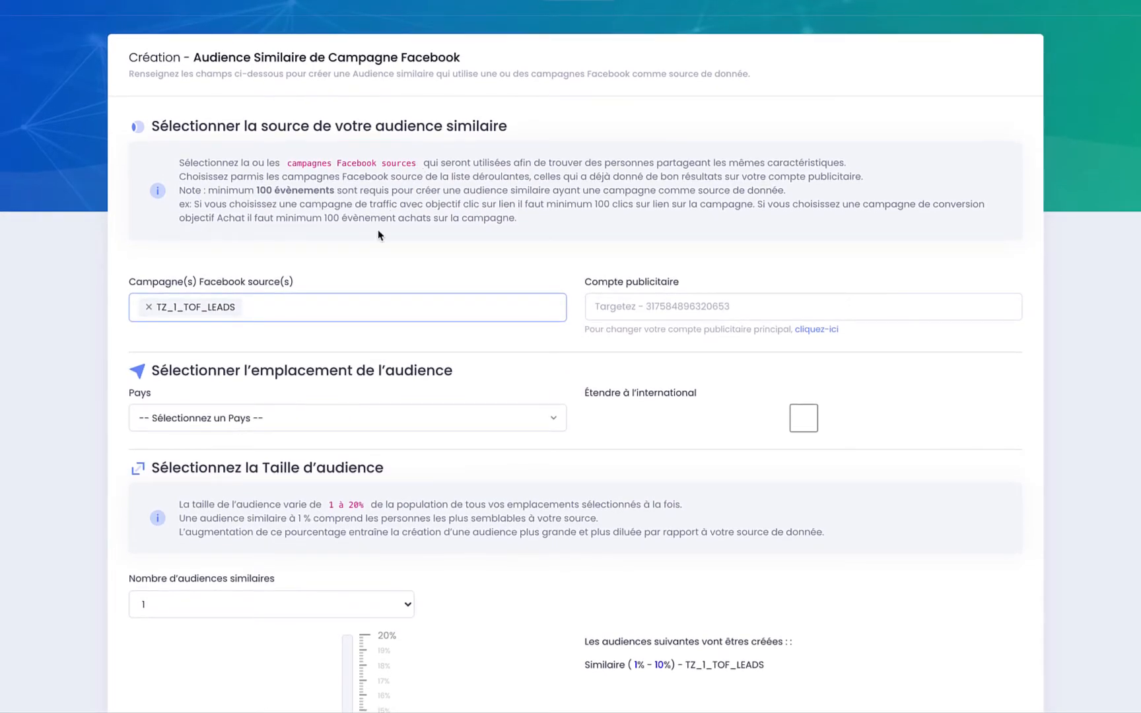
left_click(354, 305)
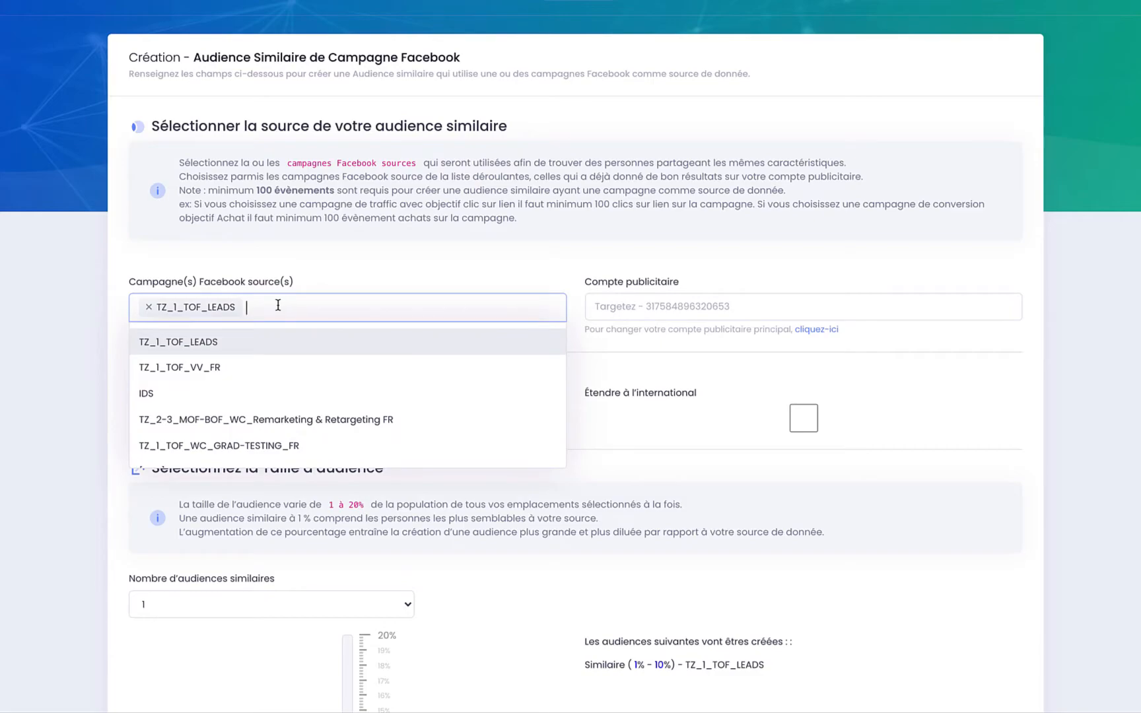
left_click(249, 362)
left_click(377, 309)
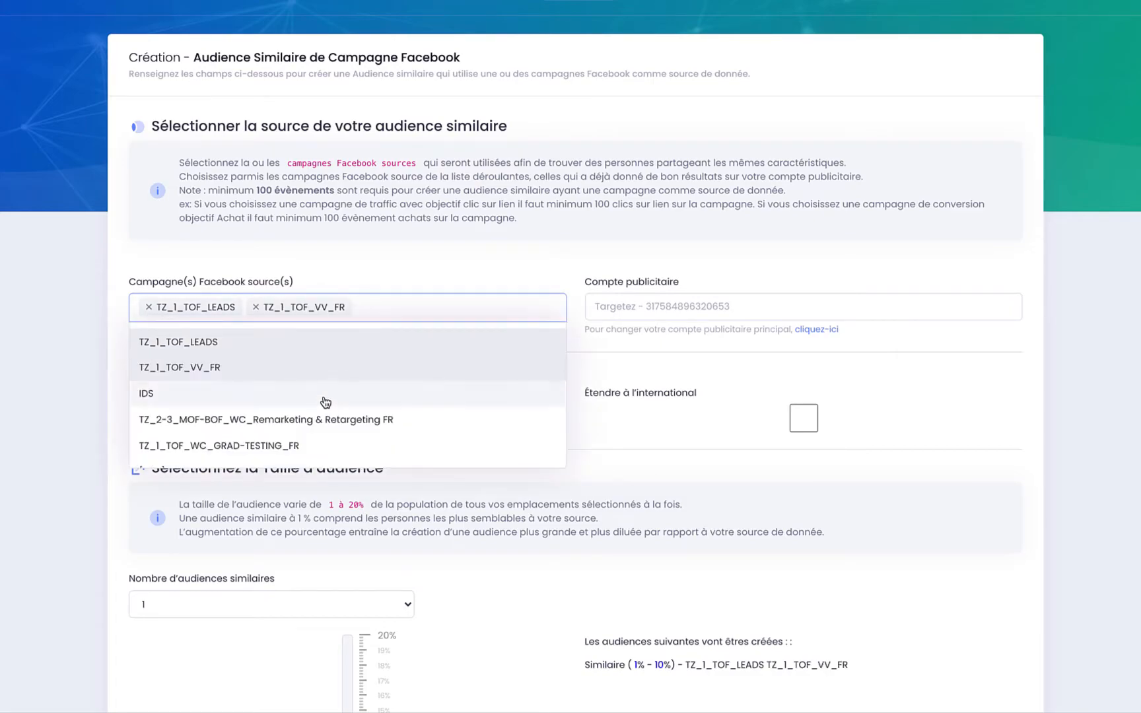
left_click(330, 294)
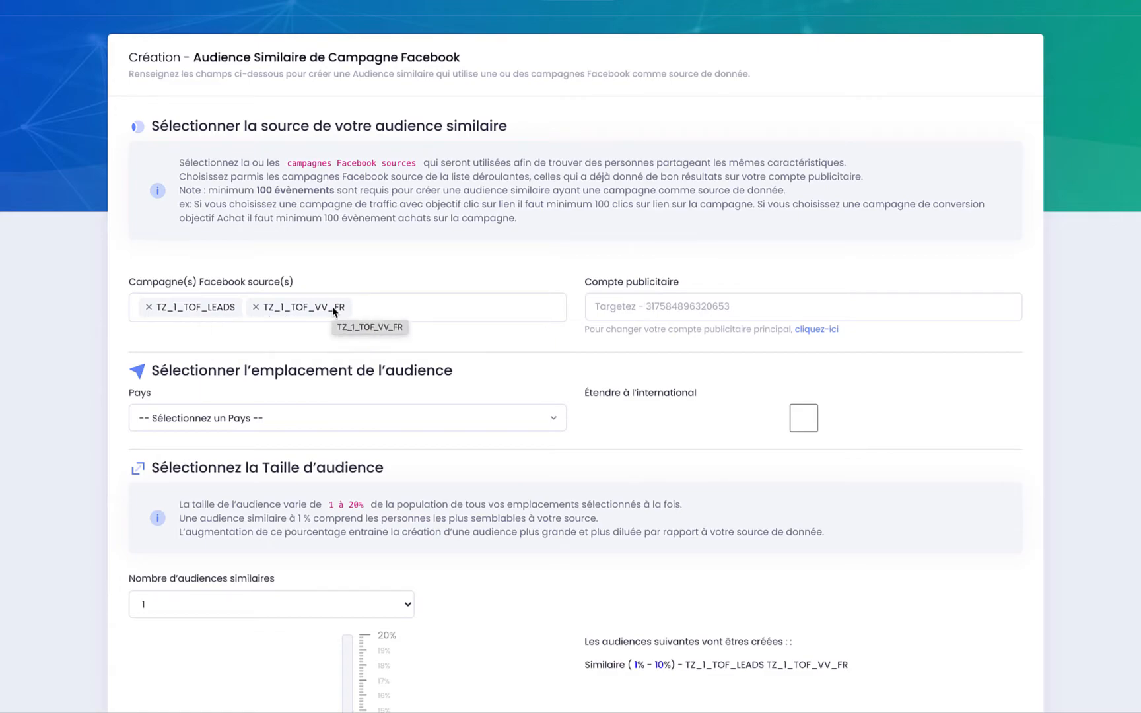
left_click(382, 300)
left_click(398, 268)
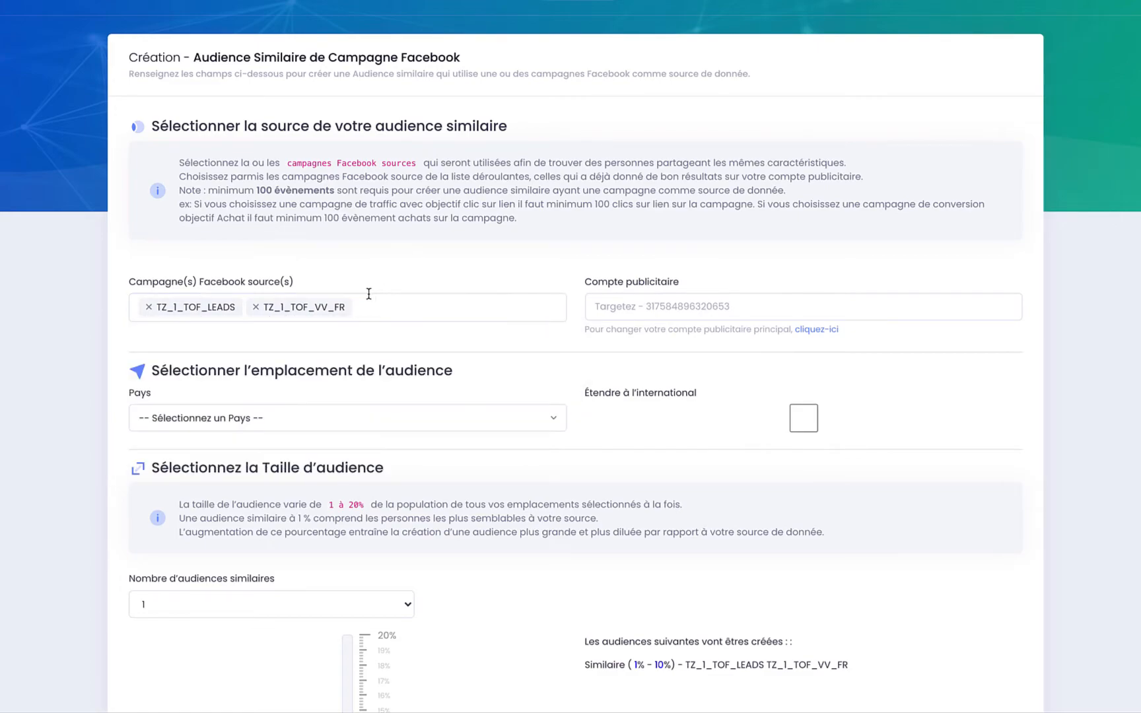
- Set the country of the campaign-based lookalike audience to France, without extending it internationally
scroll(425, 267, "down", 2)
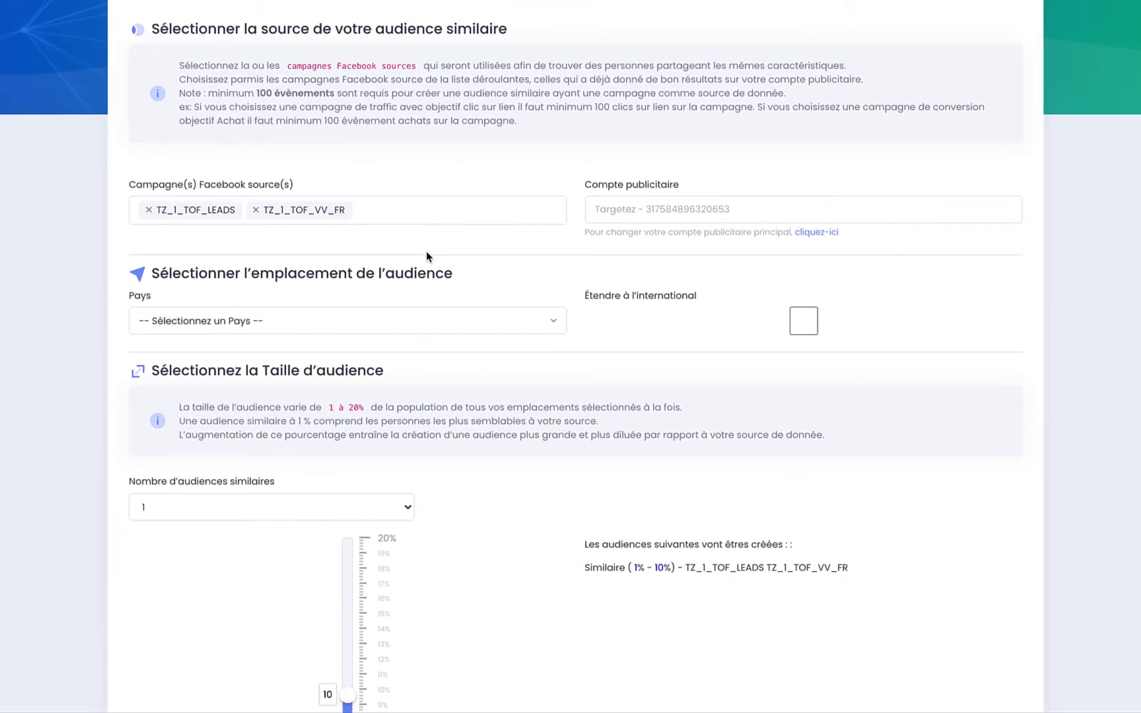
left_click(389, 326)
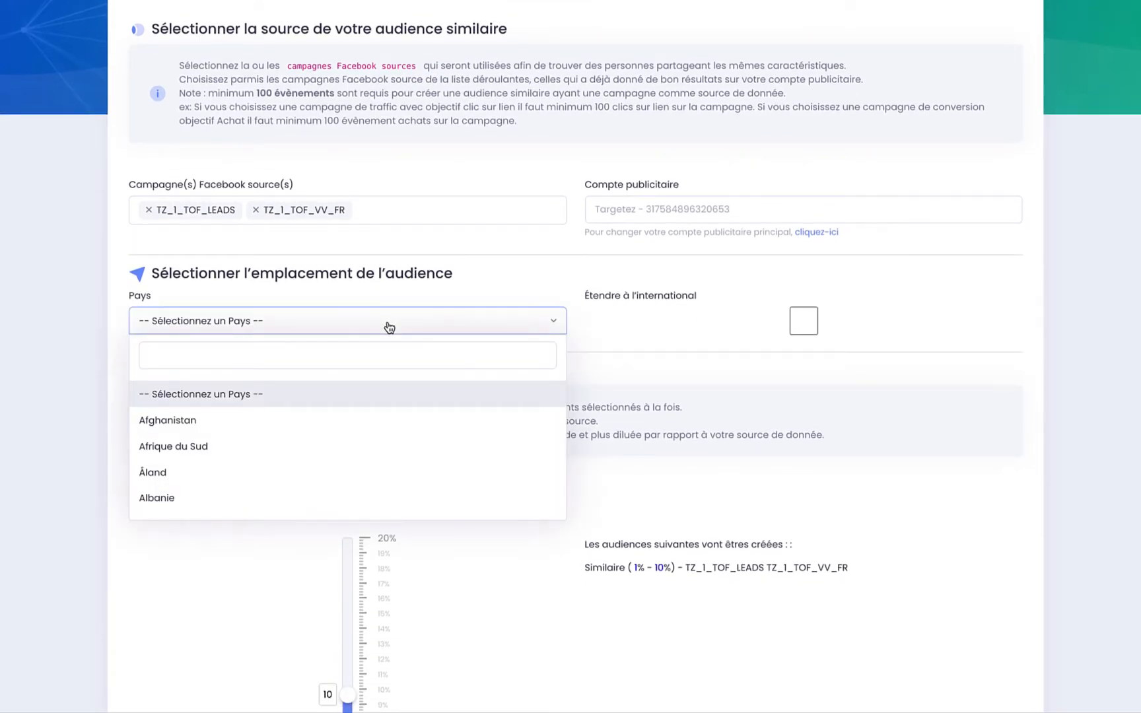
type("fr")
left_click(288, 420)
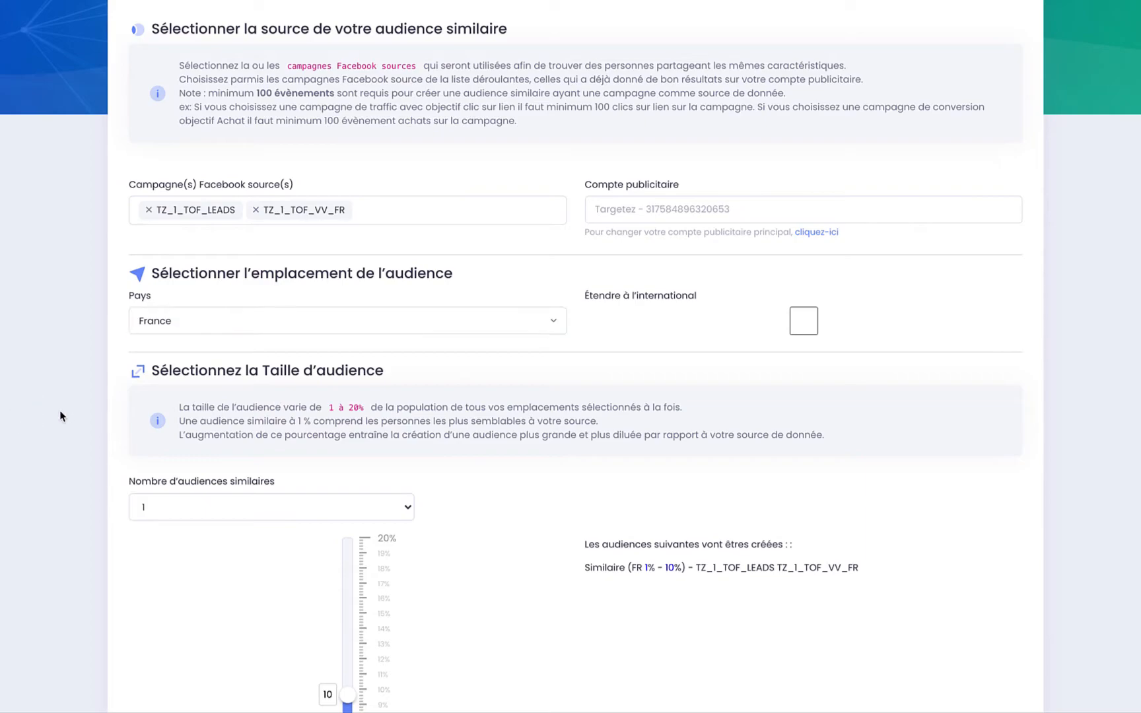
scroll(252, 389, "down", 4)
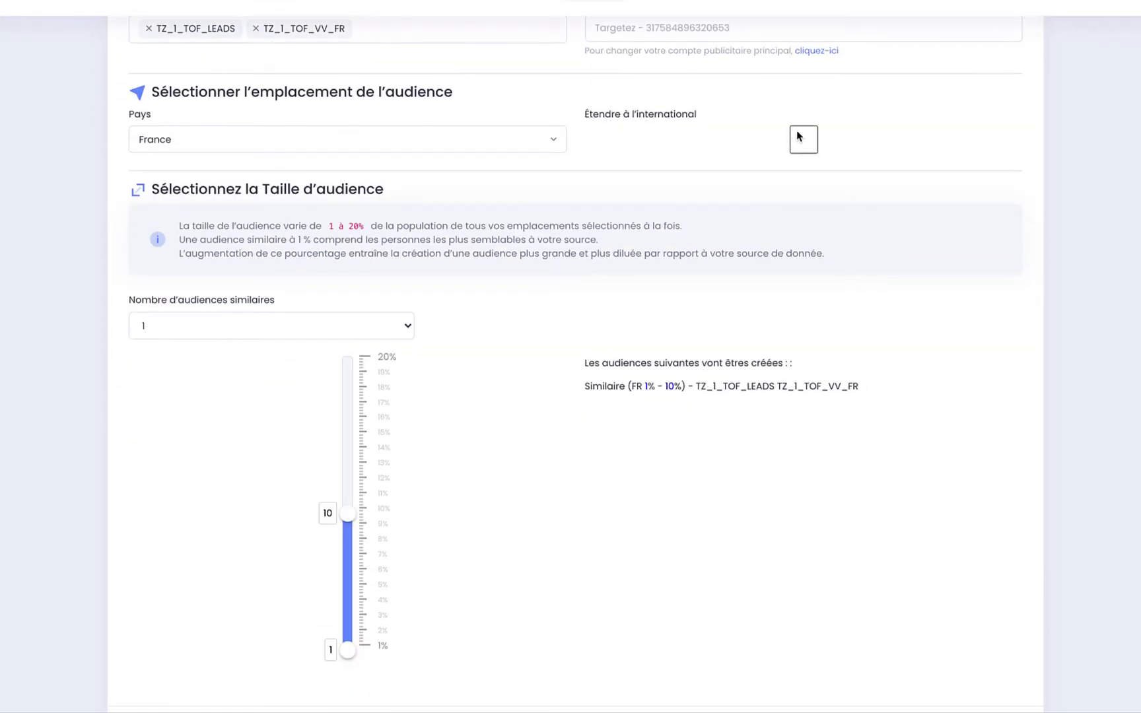
scroll(754, 118, "up", 2)
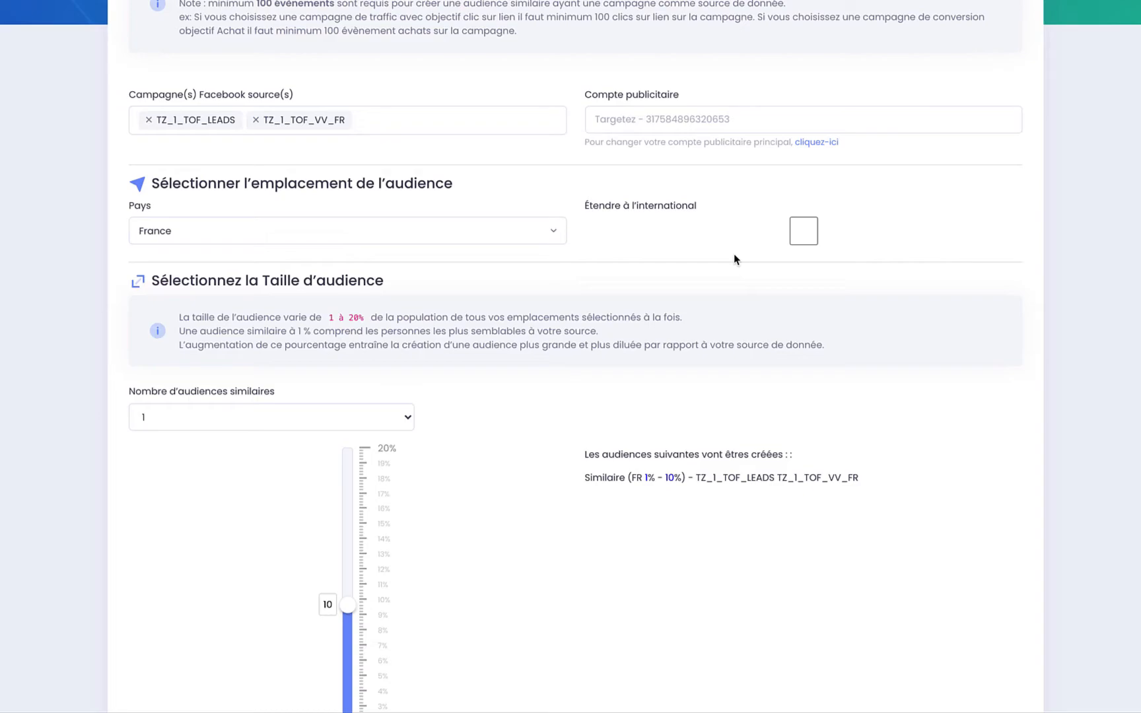
- Check the choices for the number of similar audiences, keep 1, raise its upper limit to 15% and create it
scroll(621, 379, "down", 3)
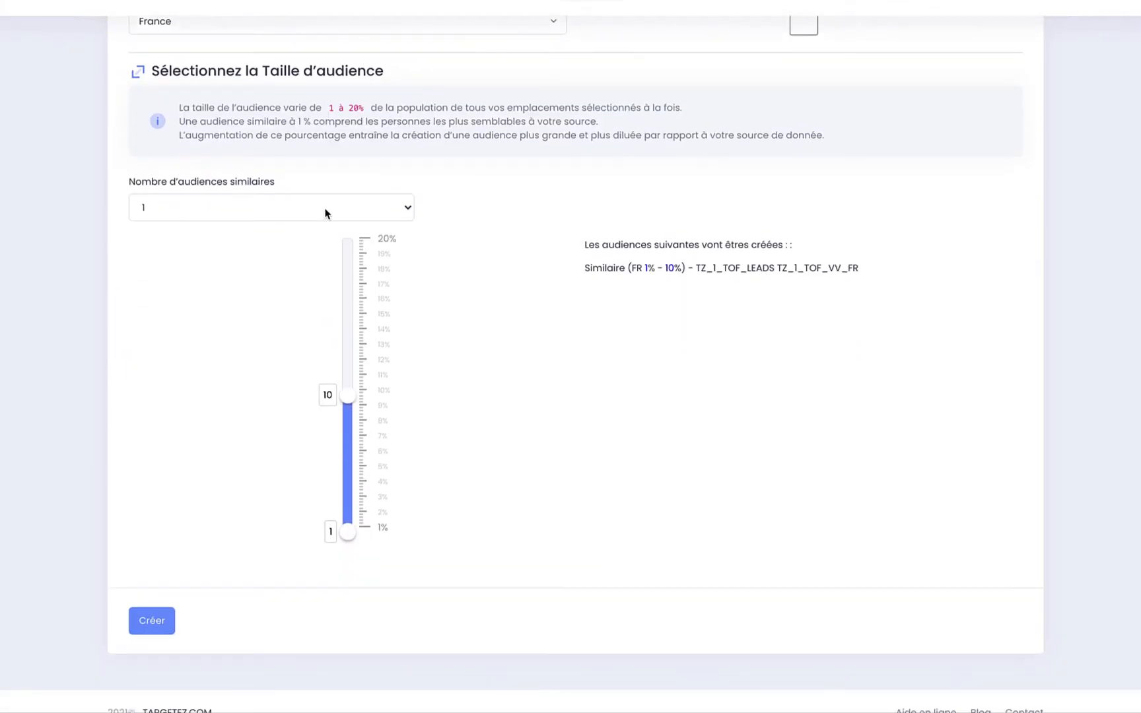
left_click(324, 215)
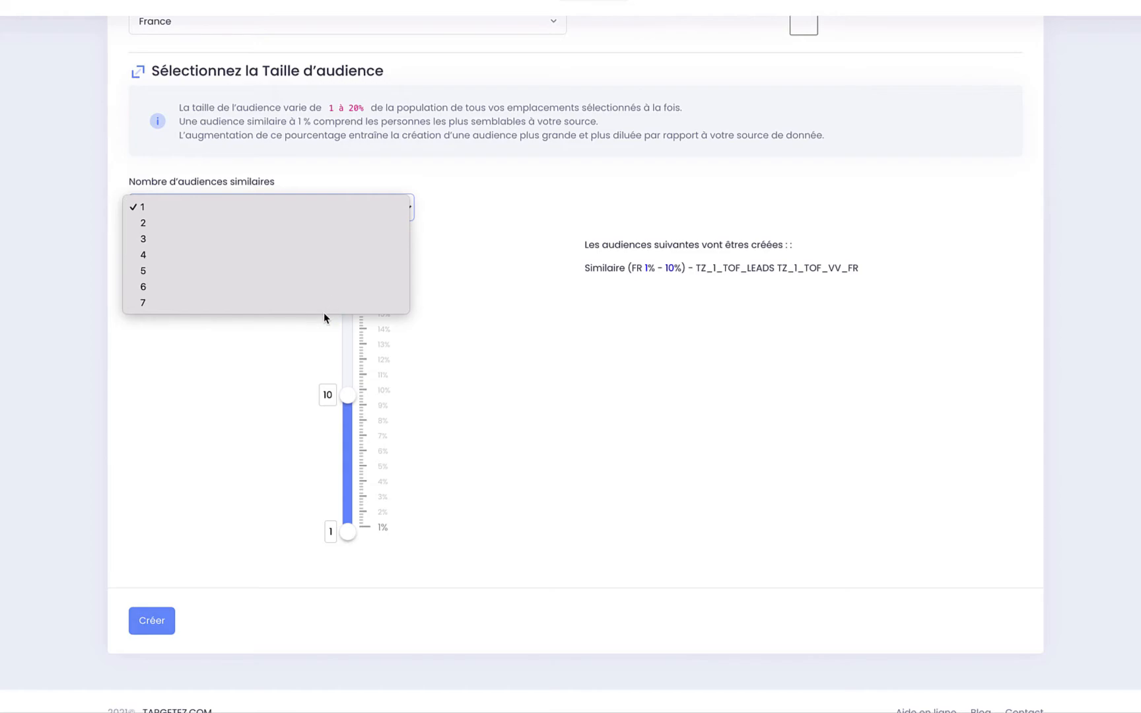
left_click(327, 304)
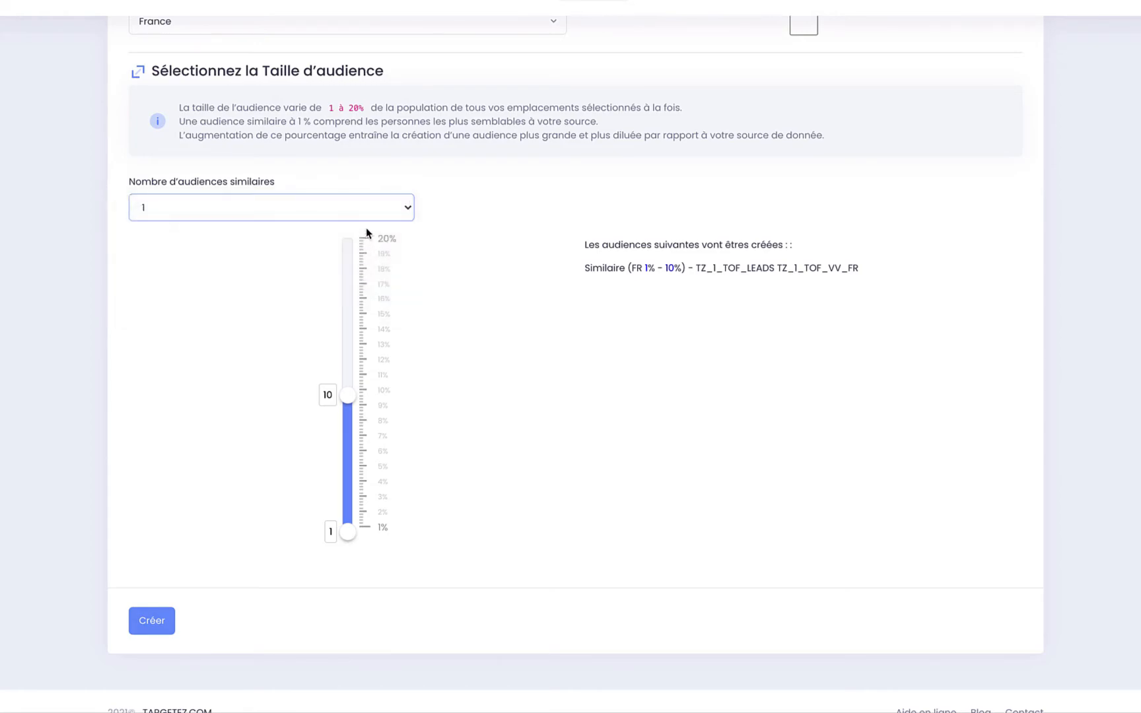
left_click(363, 217)
left_click(349, 114)
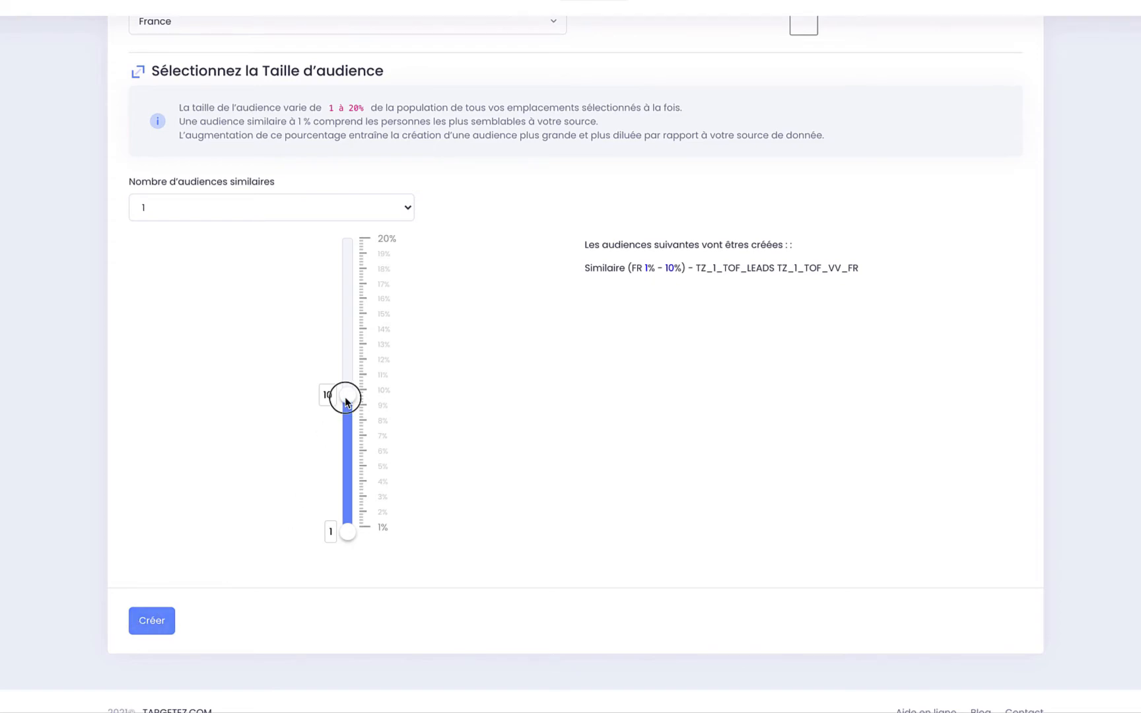
left_click_drag(345, 401, 347, 319)
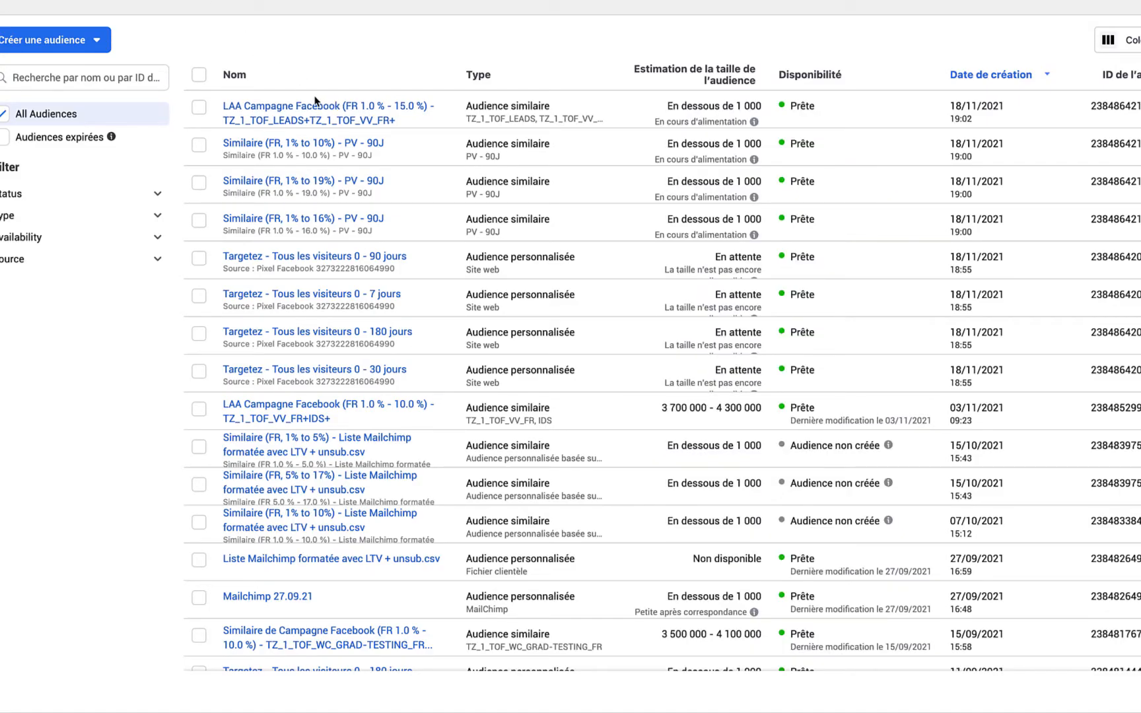
- Inspect the new LAA Campagne Facebook audience's summary and edit dialog in Ads Manager, leaving its name unmodified
mouse_move(317, 109)
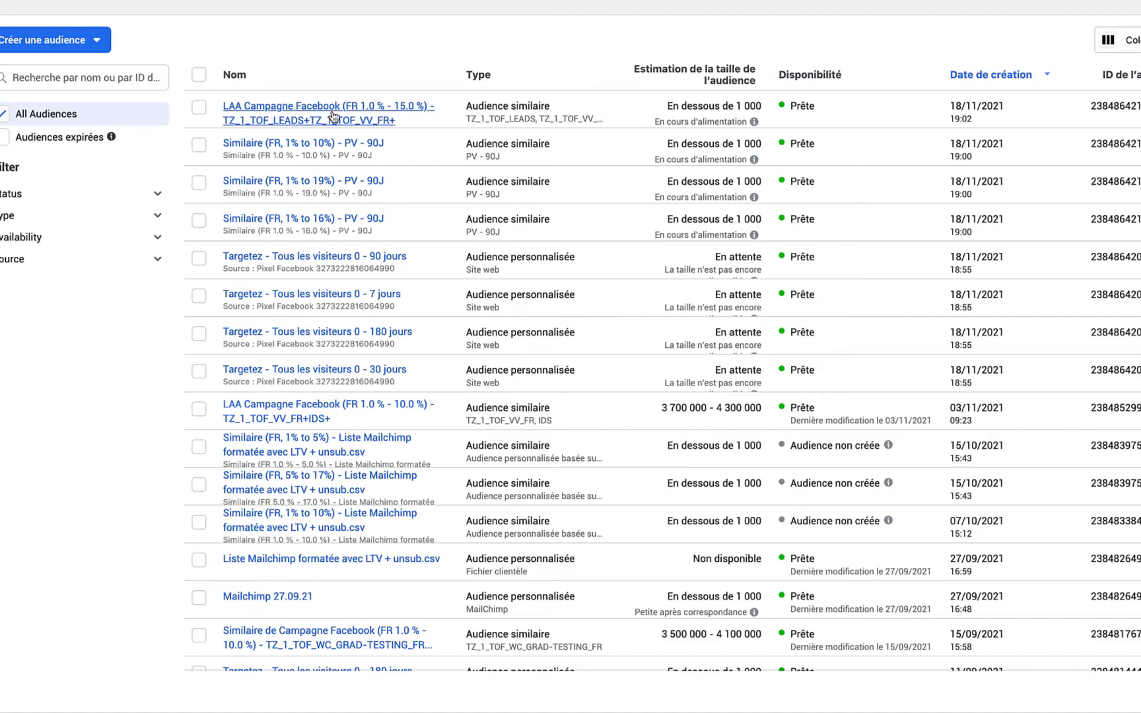
left_click(311, 111)
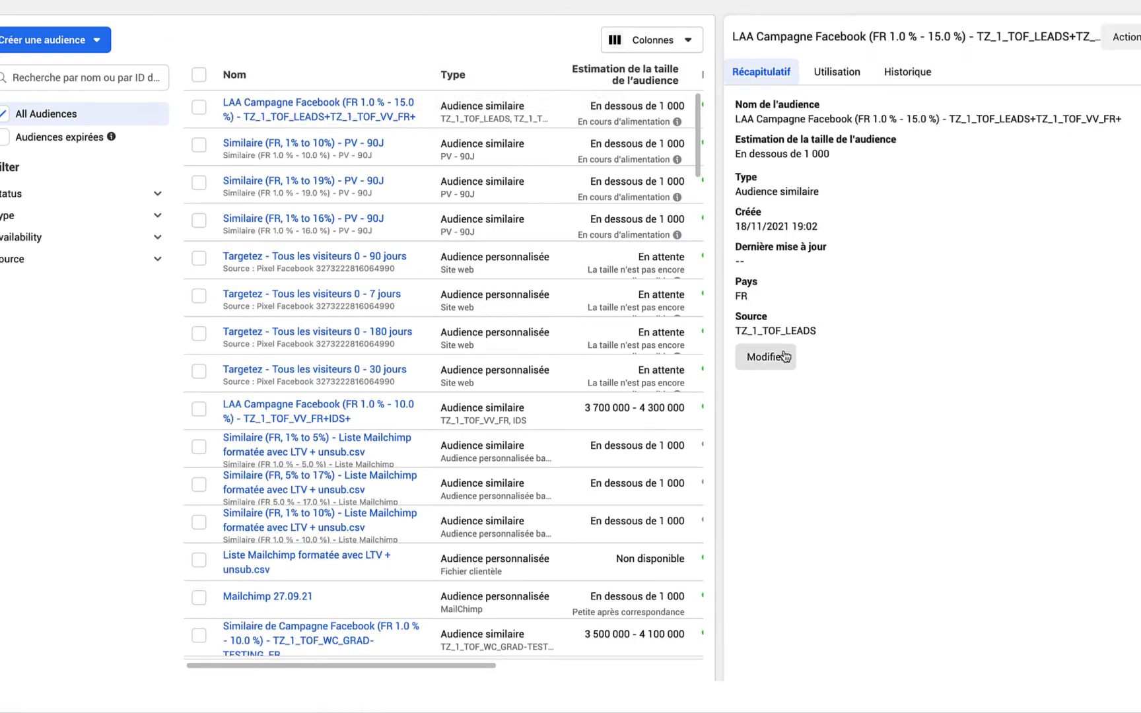
left_click(767, 357)
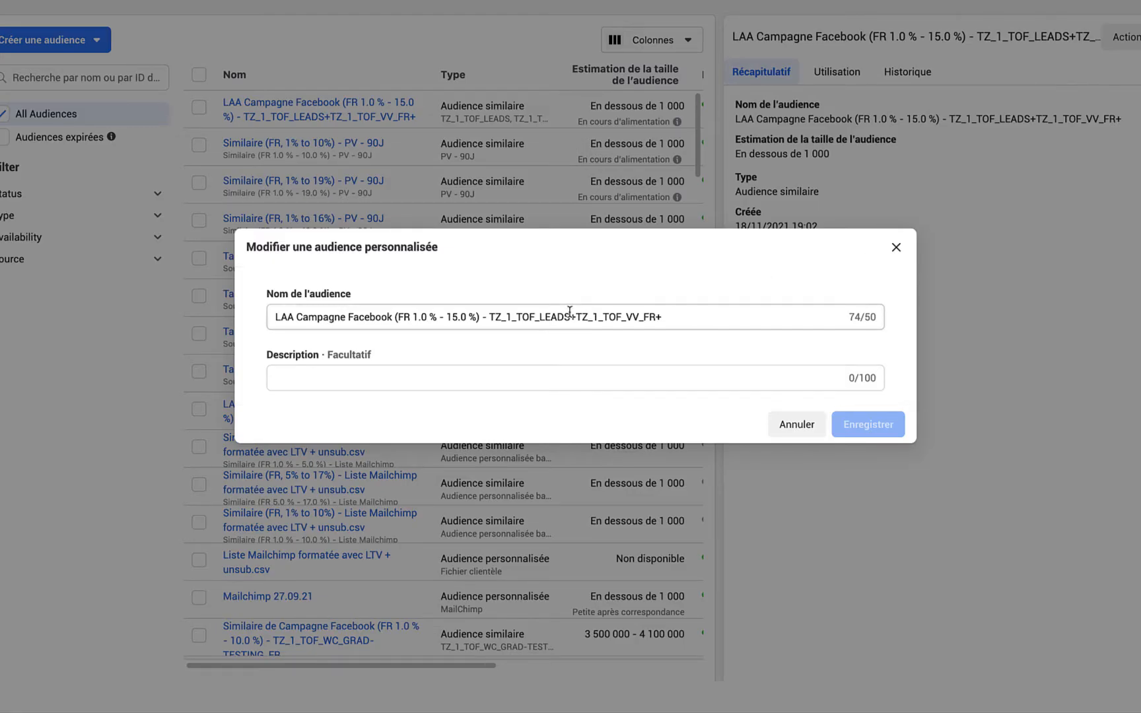
left_click(796, 423)
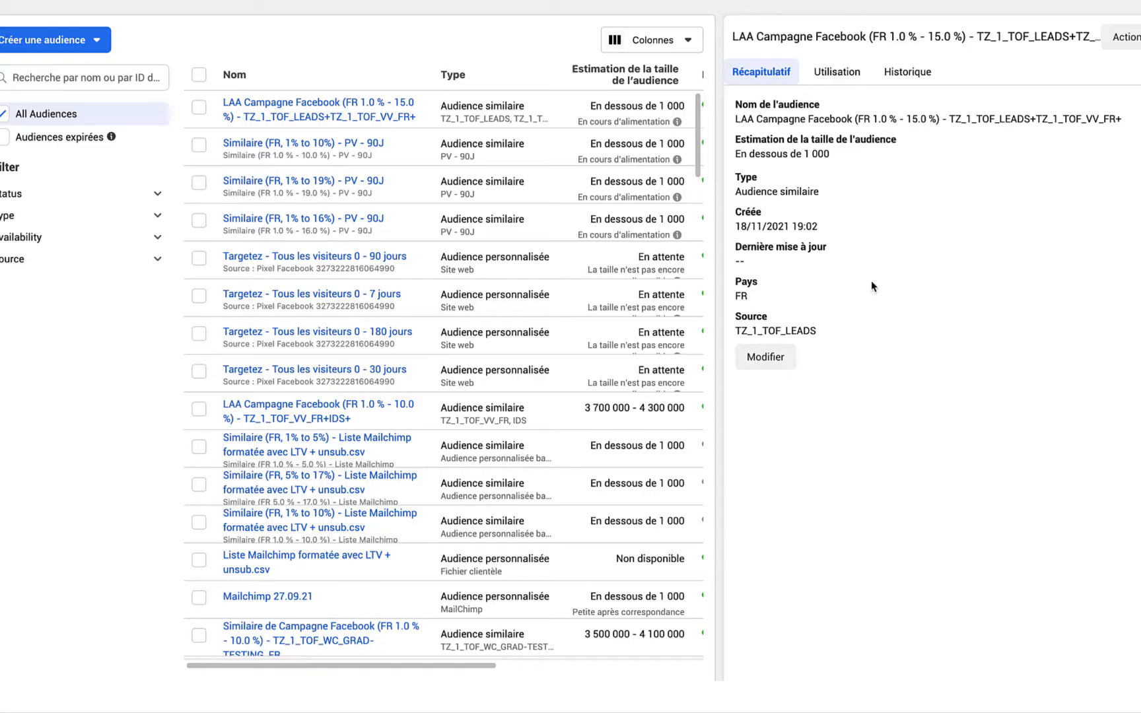
left_click(1140, 37)
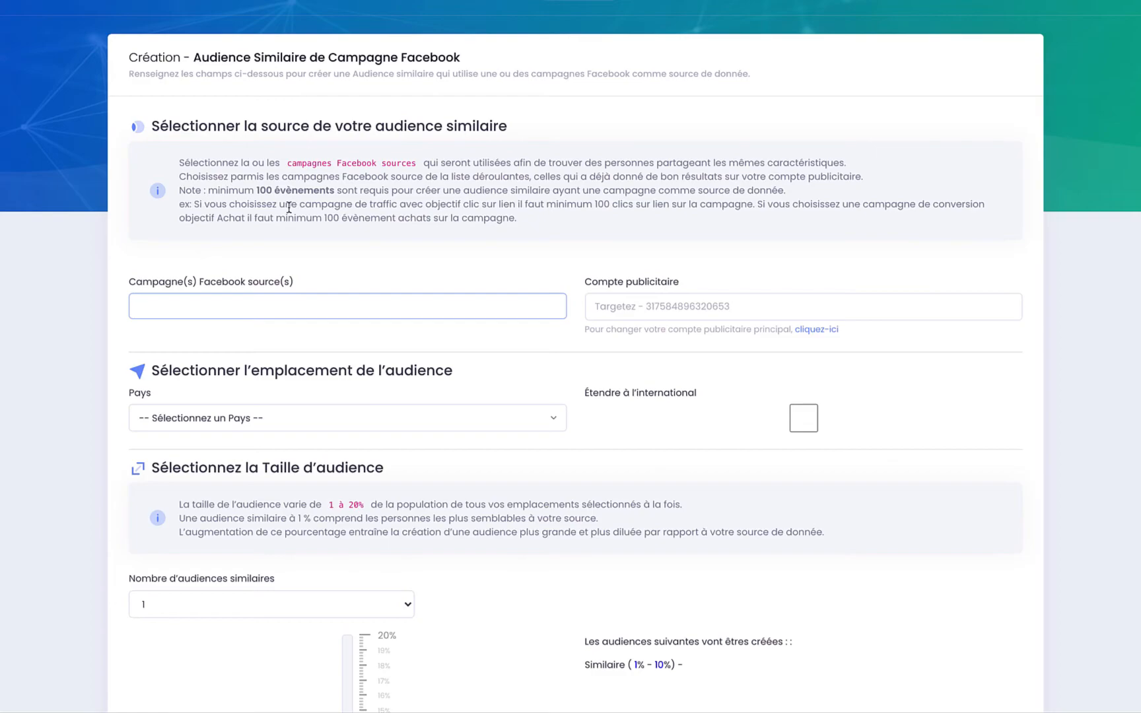
- Go back to the Targetez template bank and open the creation form for Audience Similaire d'Ensemble de publicité Facebook
scroll(348, 215, "up", 4)
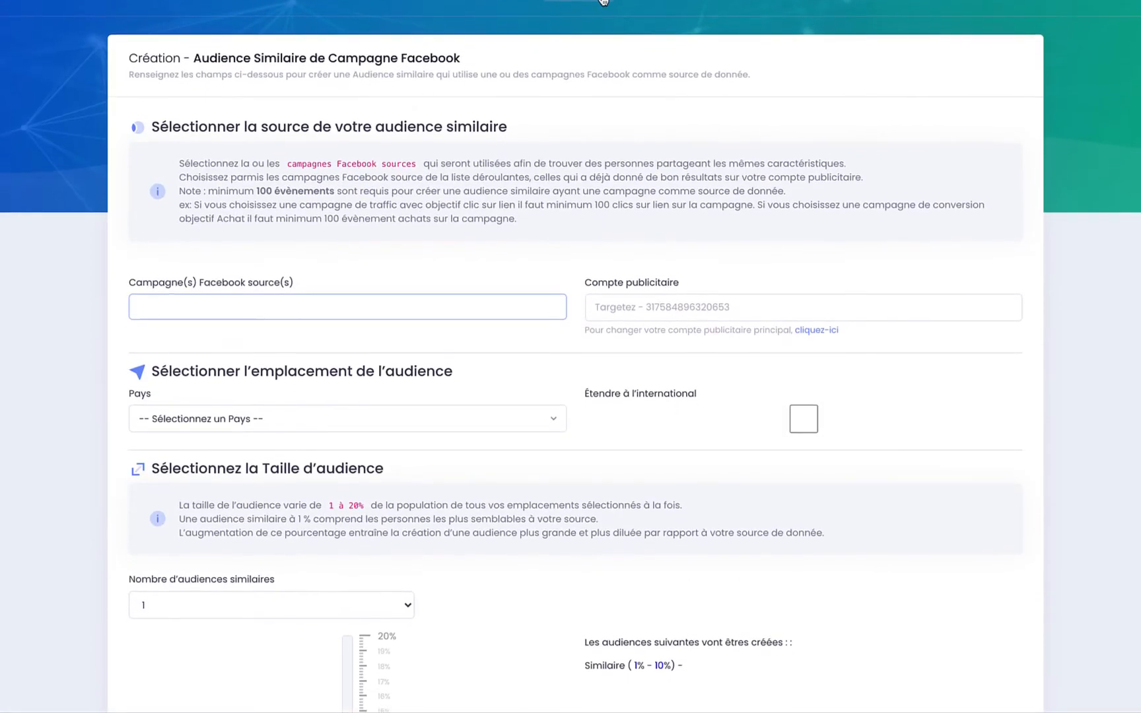
left_click(602, 1)
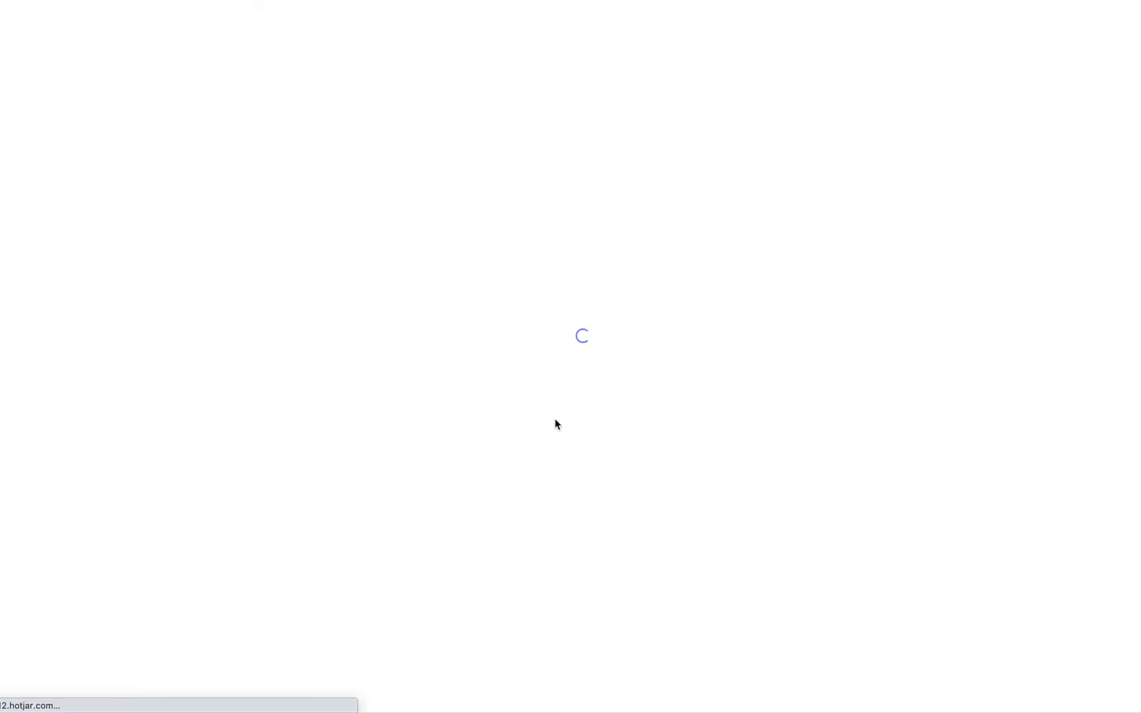
scroll(663, 367, "down", 7)
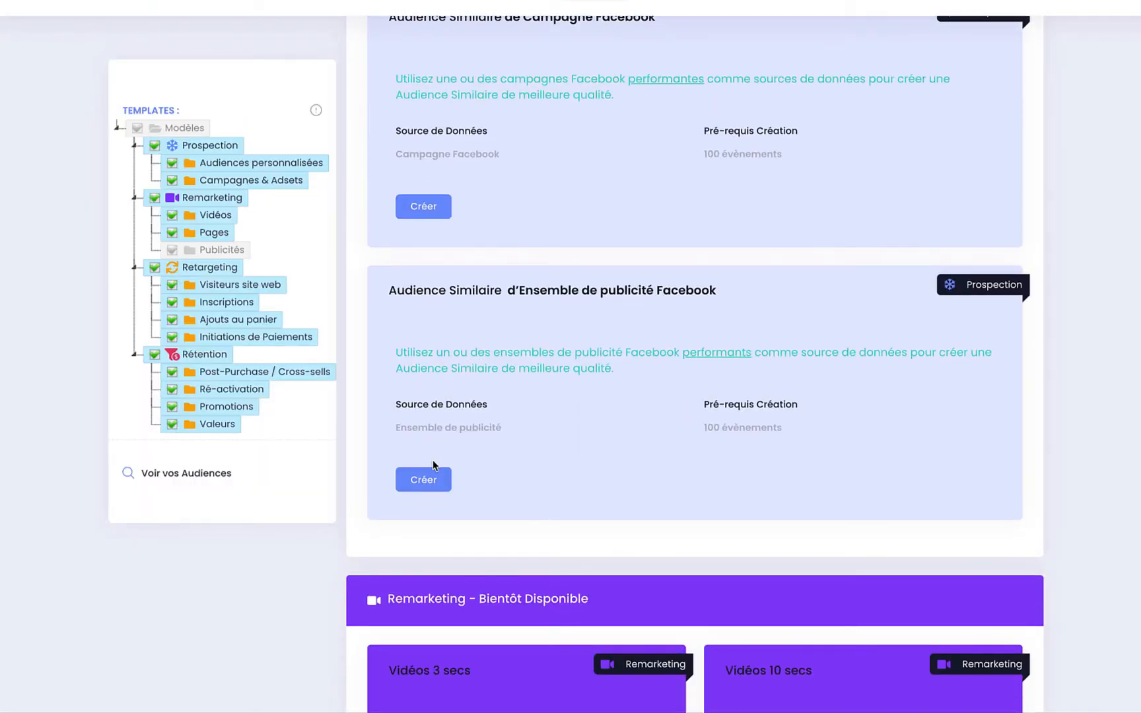
left_click(432, 476)
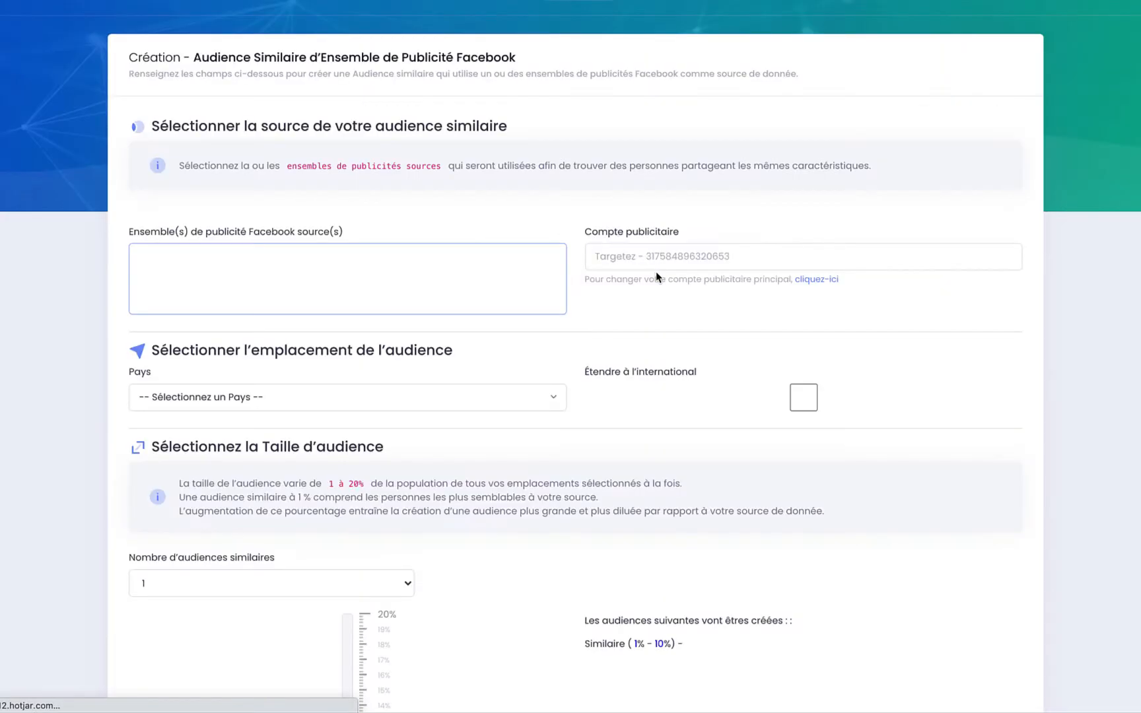
- Look through the available source ad sets and the country and size settings in the blank ad set lookalike form
left_click(307, 259)
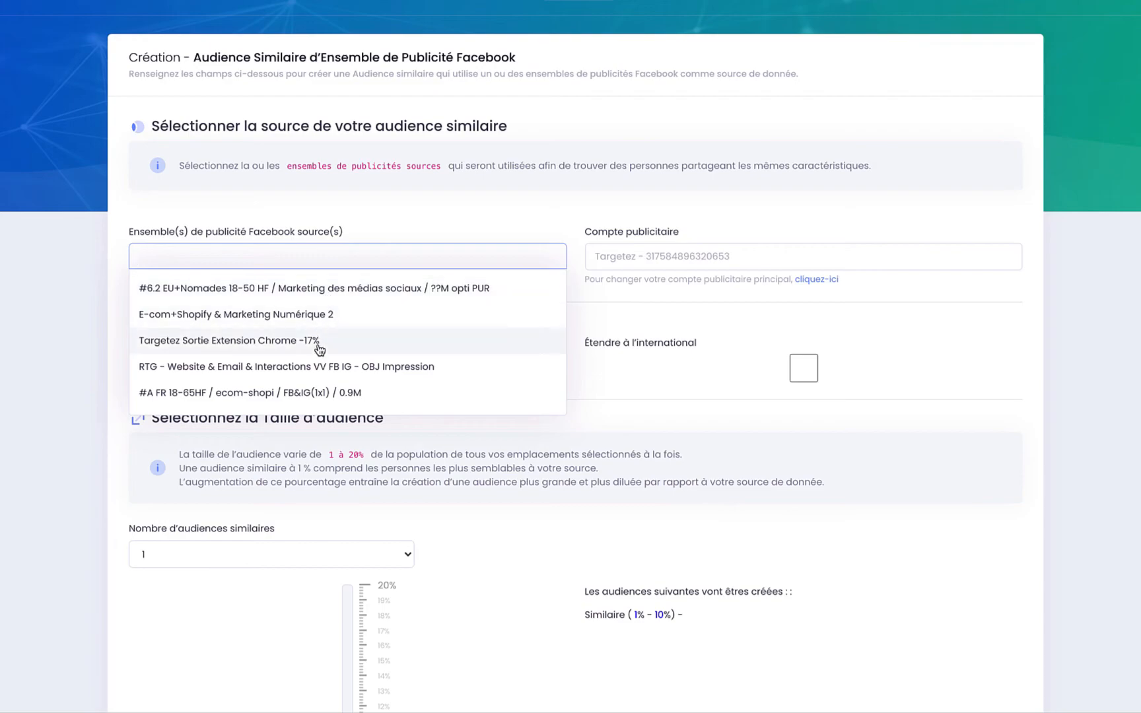
scroll(319, 350, "down", 10)
scroll(320, 350, "up", 10)
scroll(324, 337, "up", 1)
left_click(408, 201)
scroll(399, 337, "down", 6)
scroll(400, 337, "up", 4)
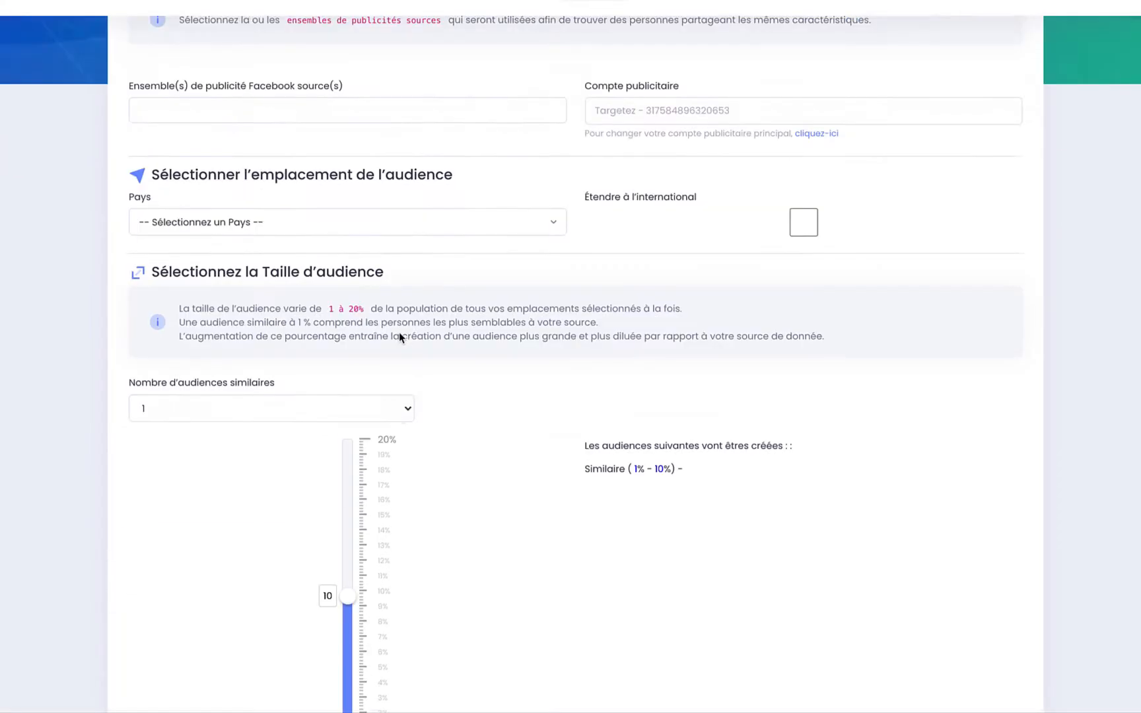
- Leave the blank ad set lookalike form for the template bank and review the Campagne Facebook and Ensemble de publicité Facebook template cards
scroll(398, 332, "up", 3)
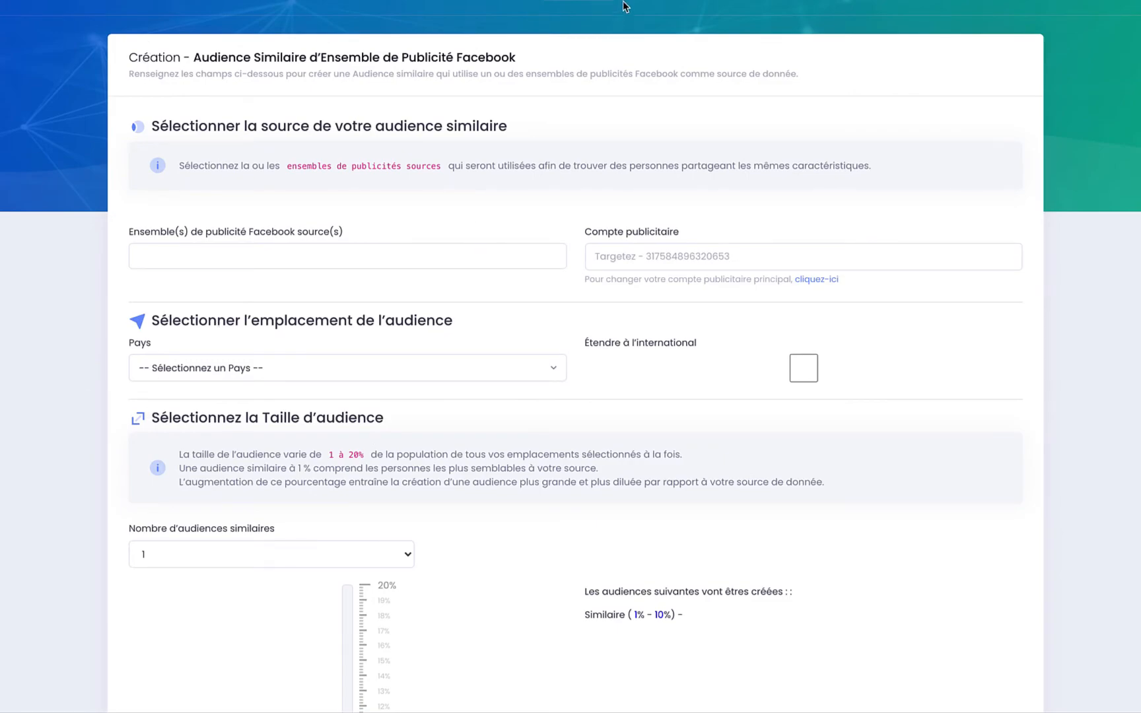
left_click(583, 28)
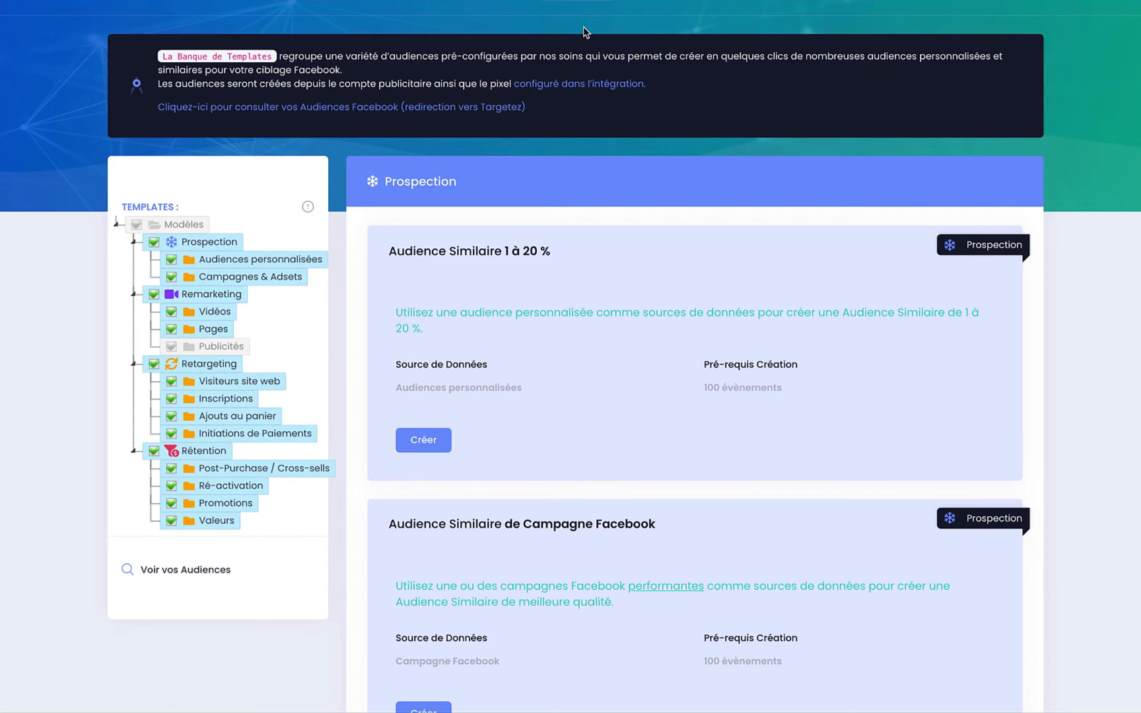
scroll(529, 428, "down", 5)
scroll(693, 211, "up", 1)
left_click_drag(540, 165, 694, 169)
left_click(693, 163)
left_click_drag(513, 167, 741, 155)
left_click(740, 155)
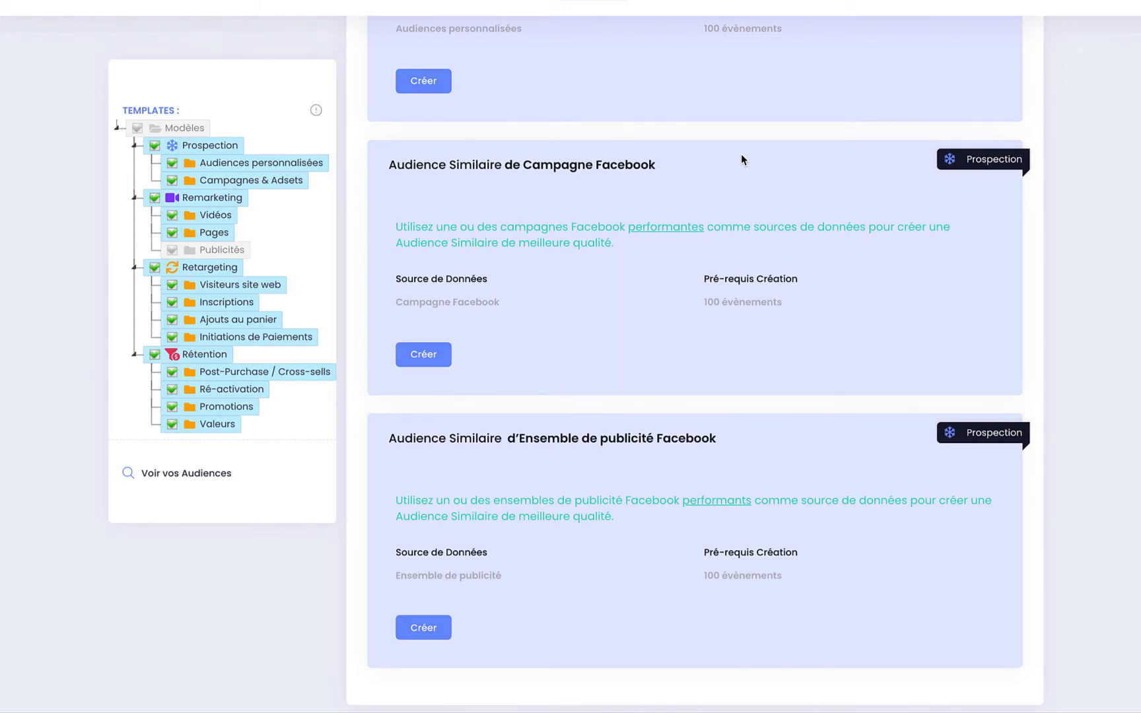
- Examine the Remarketing section's video-view and Facebook page fan templates, including their availability
scroll(639, 339, "down", 8)
scroll(640, 339, "down", 15)
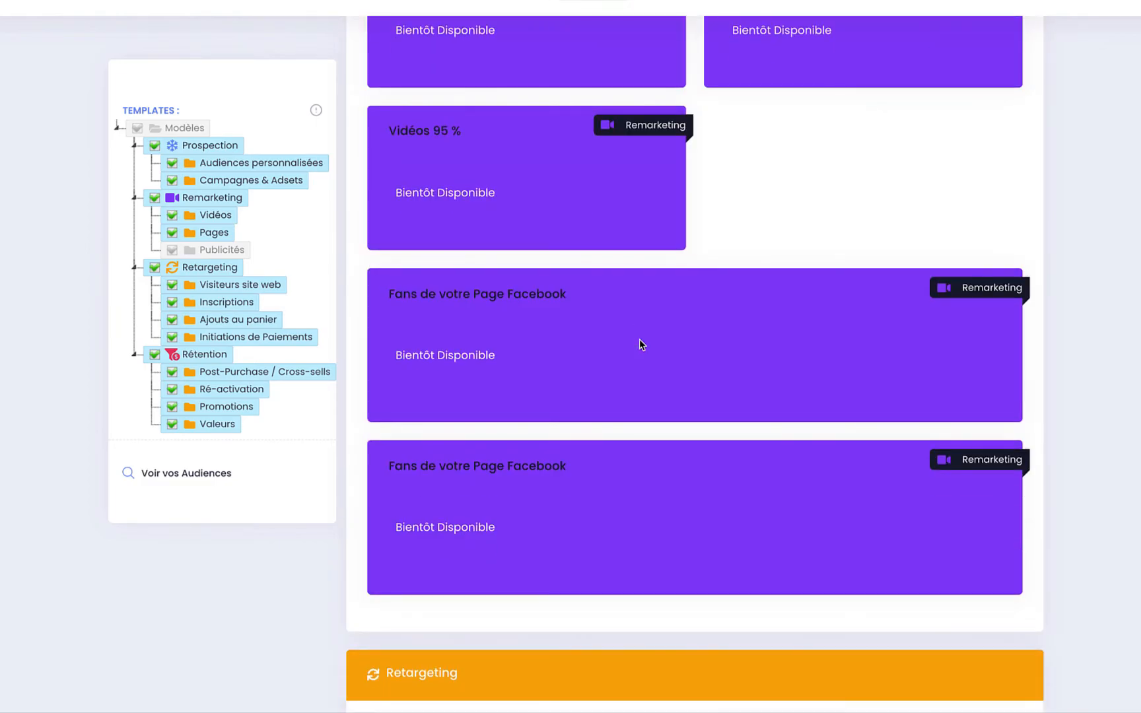
scroll(612, 461, "up", 15)
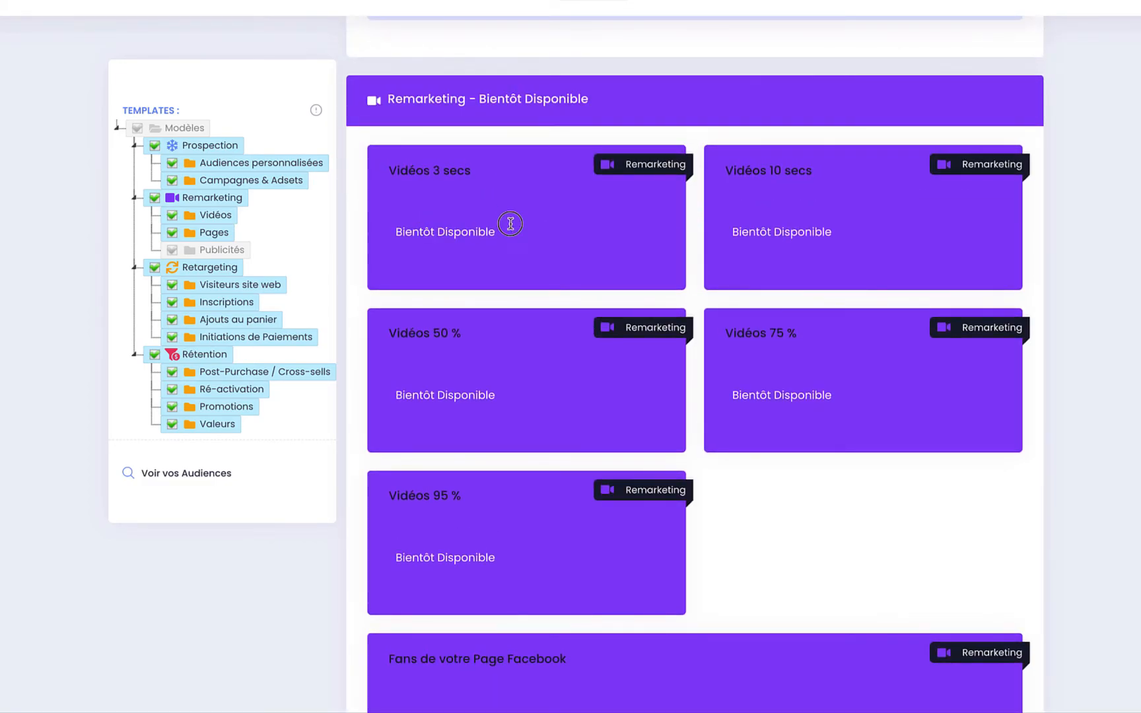
triple_click(441, 224)
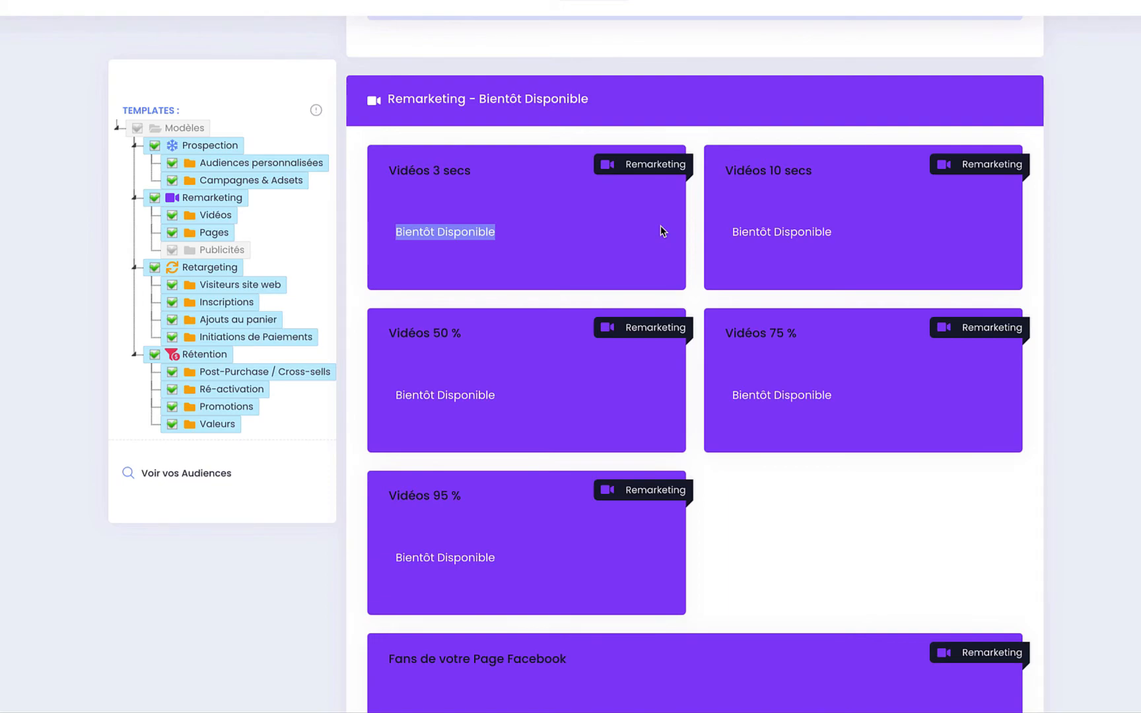
scroll(601, 466, "down", 5)
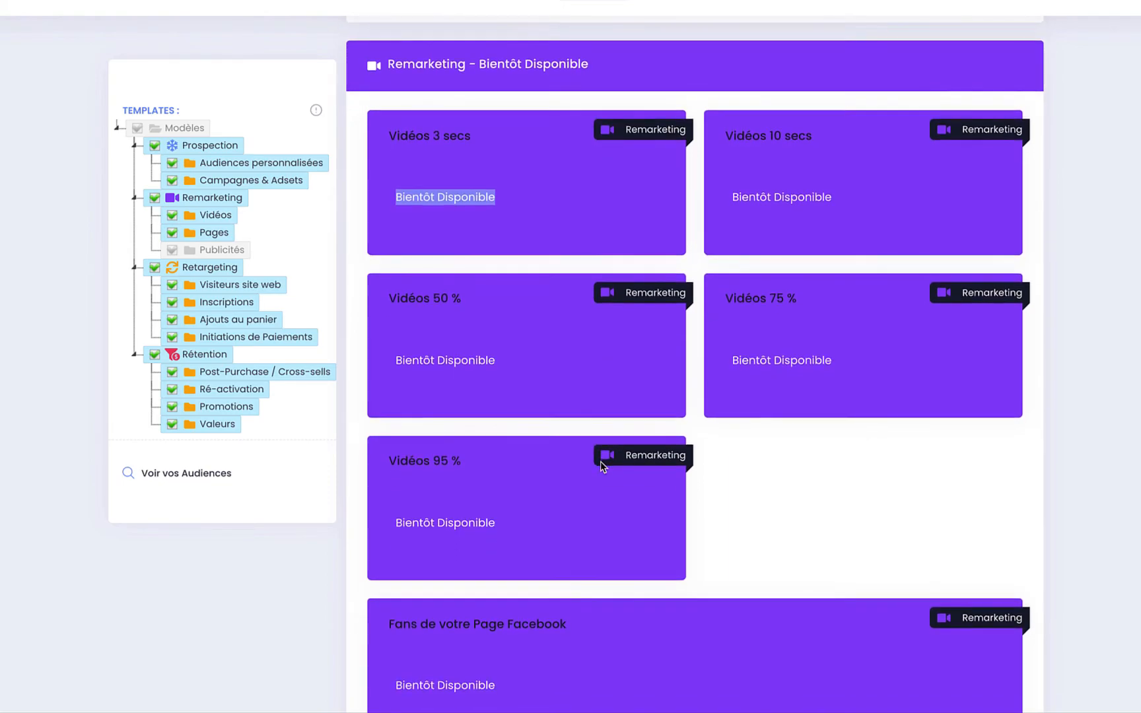
scroll(535, 272, "up", 3)
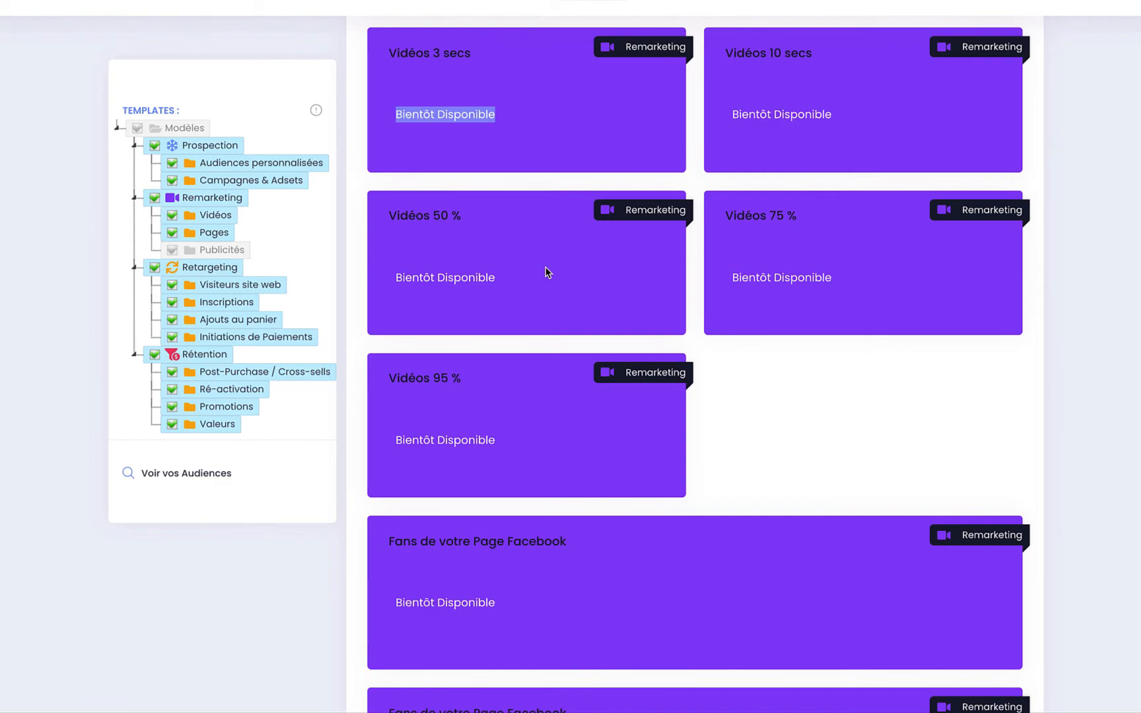
- Survey the Retargeting and Rétention templates down to Tous les acheteurs, and return to the Remarketing section
scroll(542, 410, "down", 20)
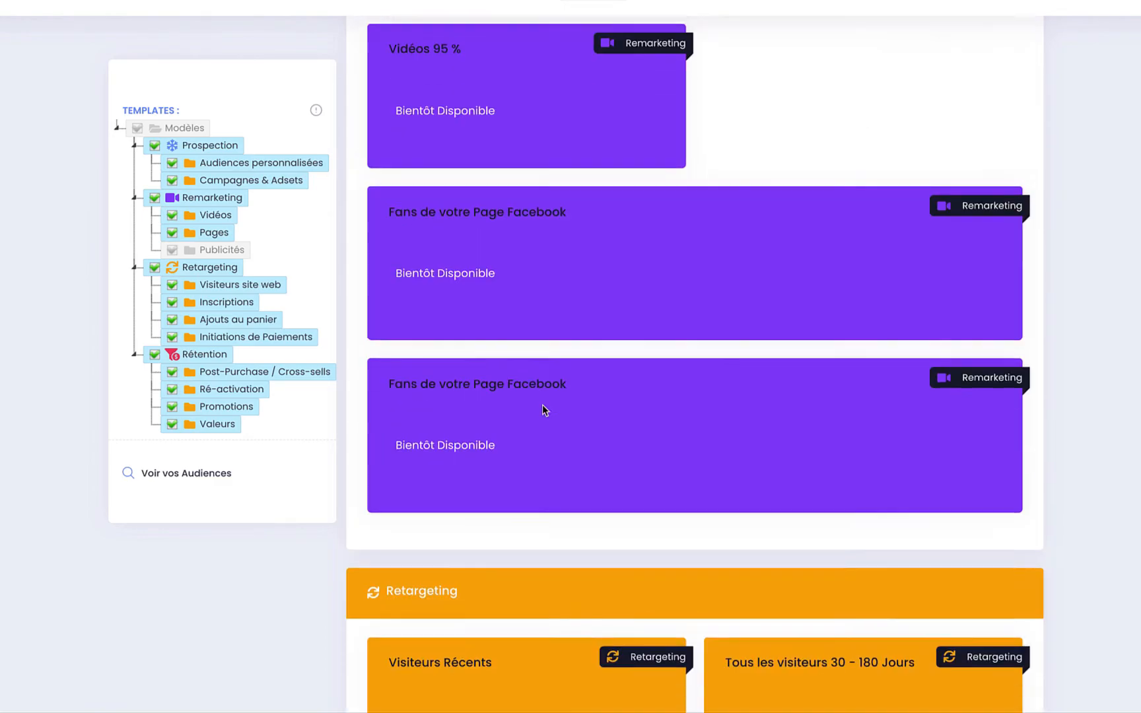
scroll(542, 409, "down", 20)
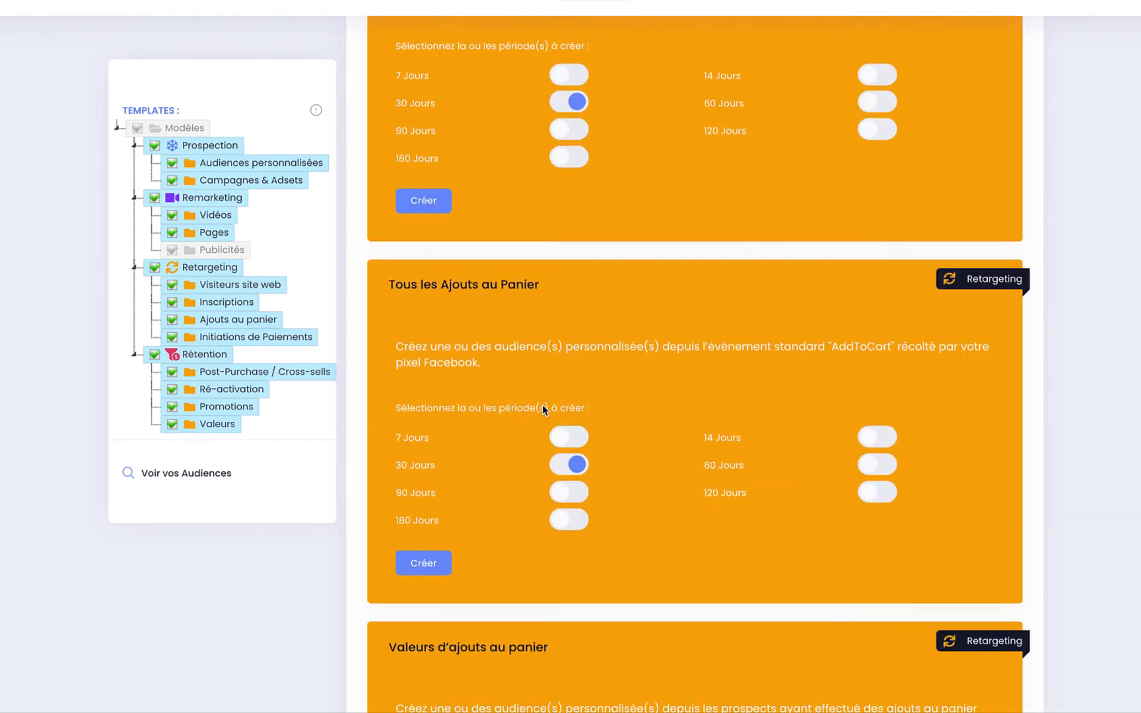
scroll(542, 409, "down", 7)
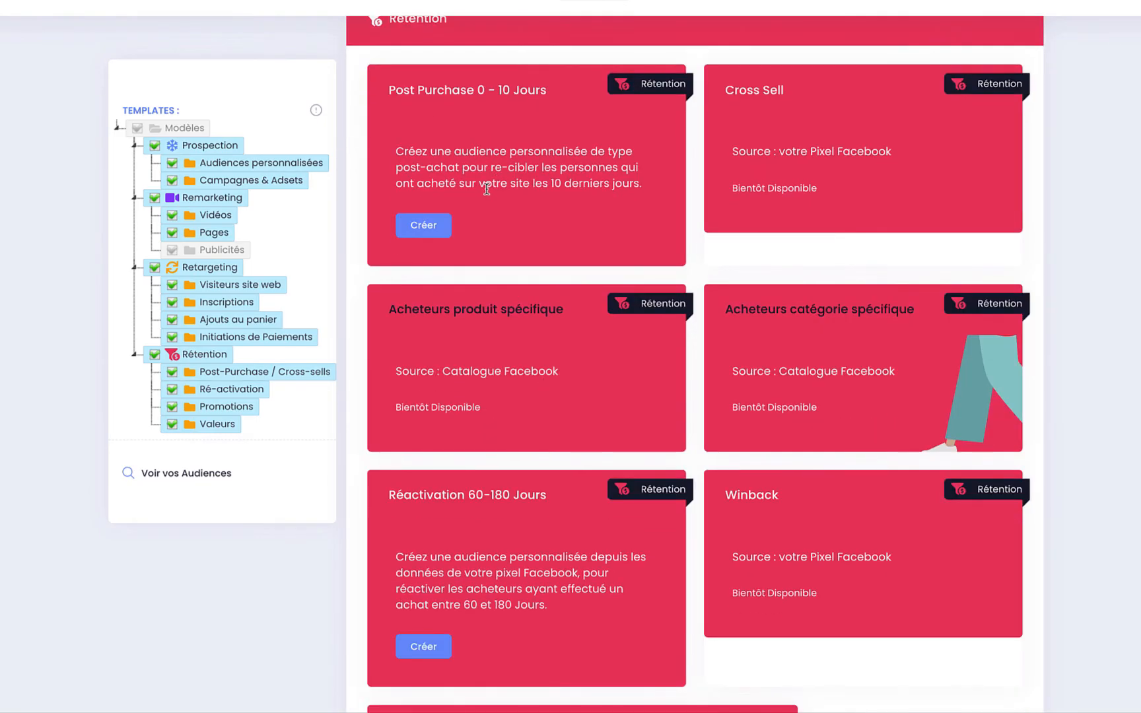
scroll(486, 185, "up", 1)
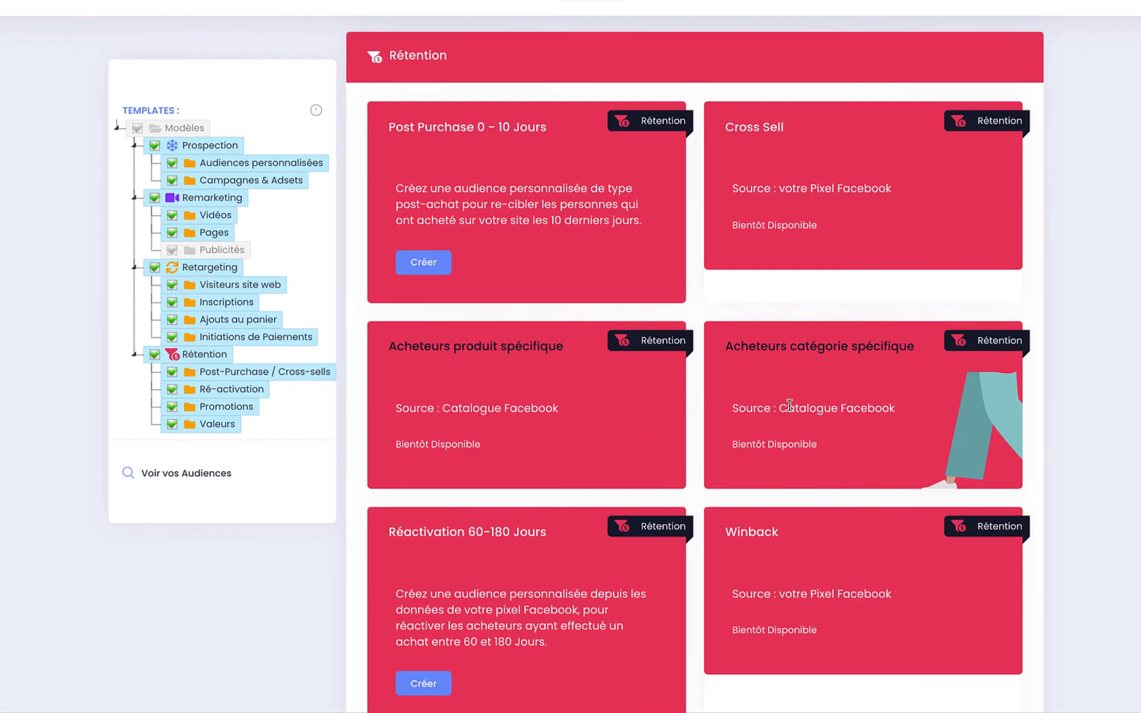
scroll(789, 405, "down", 3)
scroll(790, 406, "up", 3)
scroll(790, 405, "down", 15)
scroll(789, 409, "down", 10)
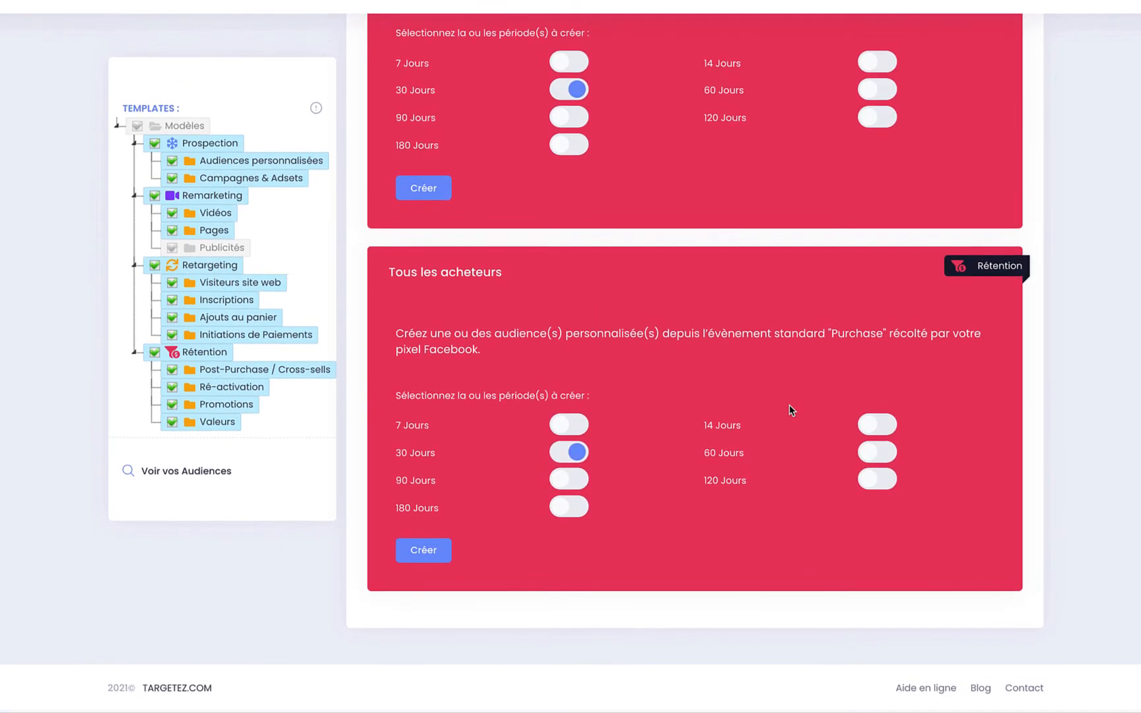
scroll(789, 409, "up", 20)
scroll(790, 404, "up", 15)
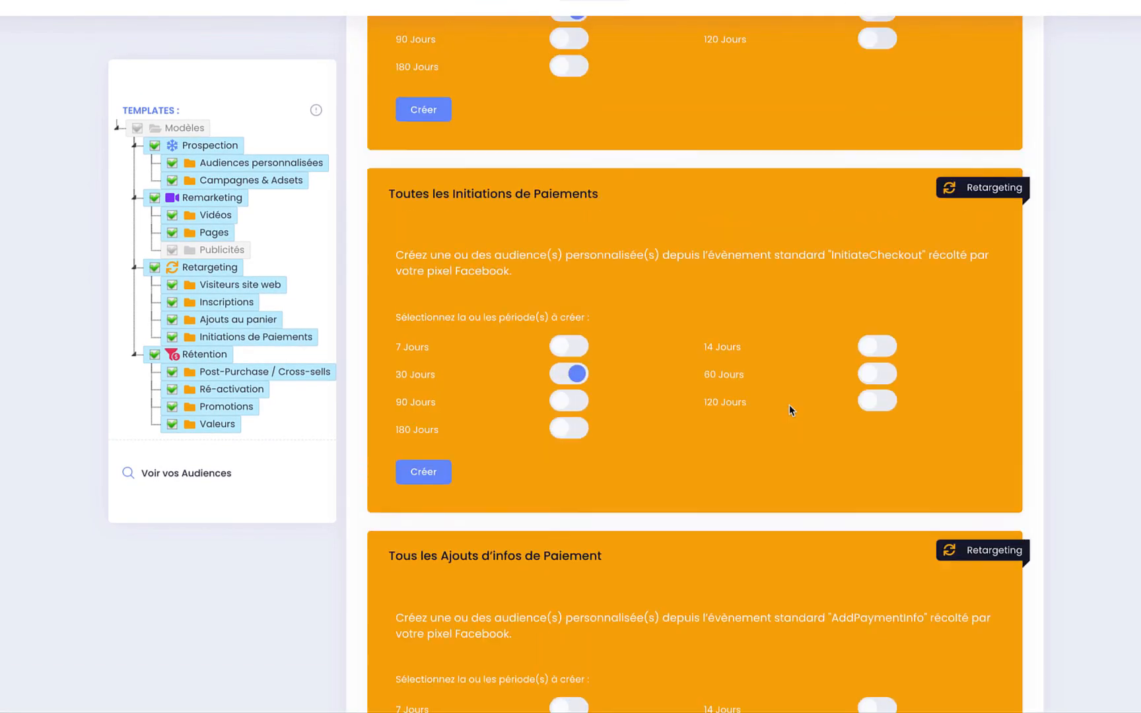
scroll(789, 405, "up", 15)
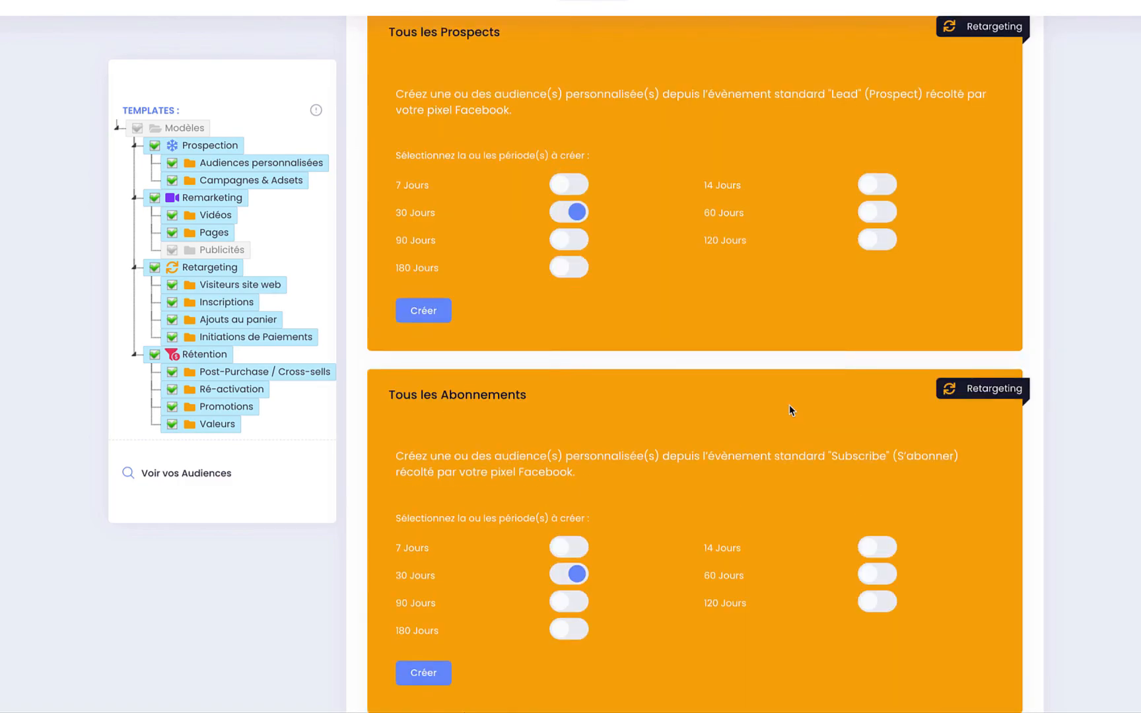
scroll(789, 410, "up", 20)
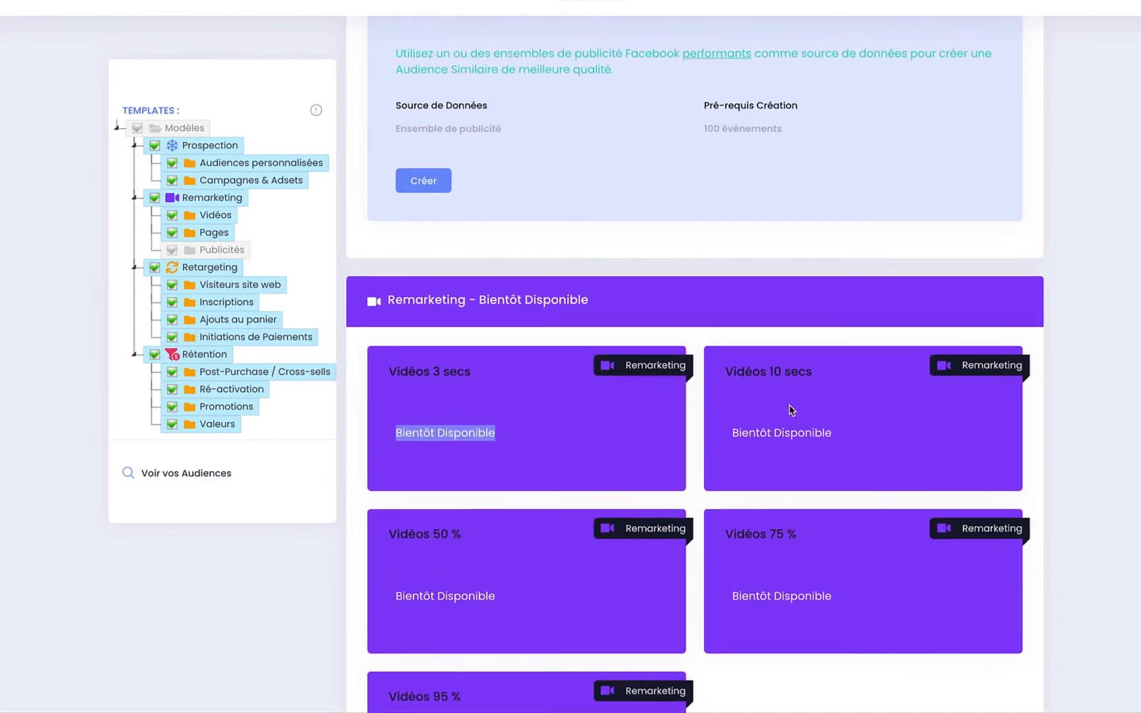